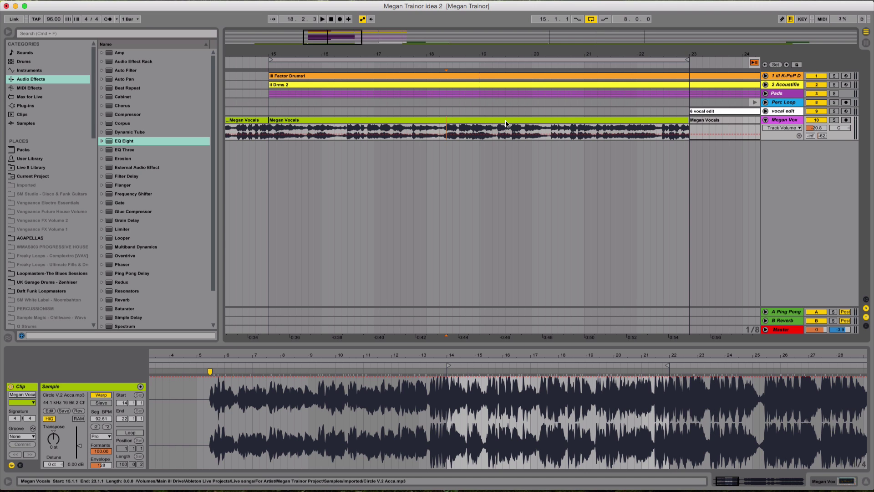
Select the Megan Vocals clip at bar 15, make its track taller and play the eight-bar loop with the full arrangement.
{"action": "left_click", "coordinate": [507, 123]}
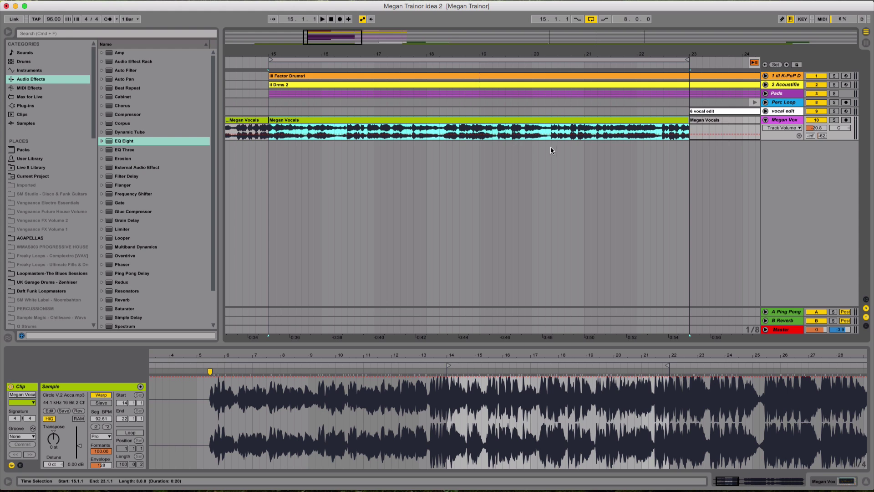
{"action": "left_click_drag", "start_coordinate": [787, 139], "coordinate": [787, 163]}
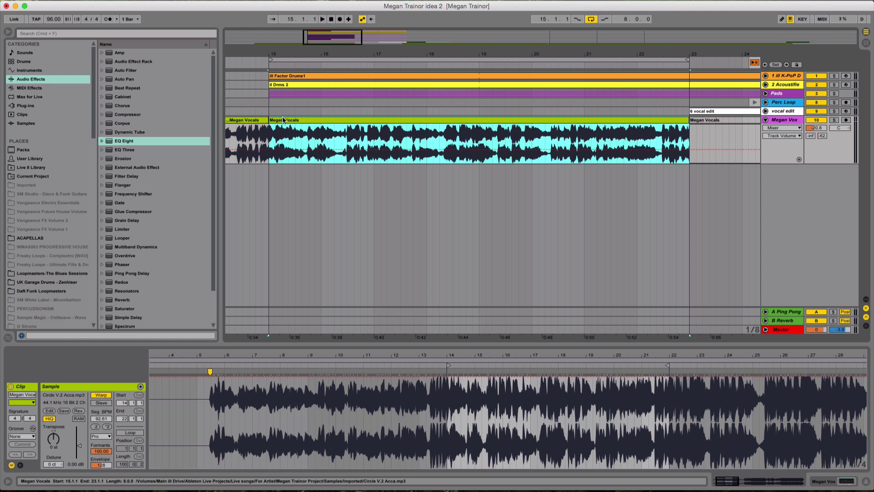
{"action": "key", "text": "space"}
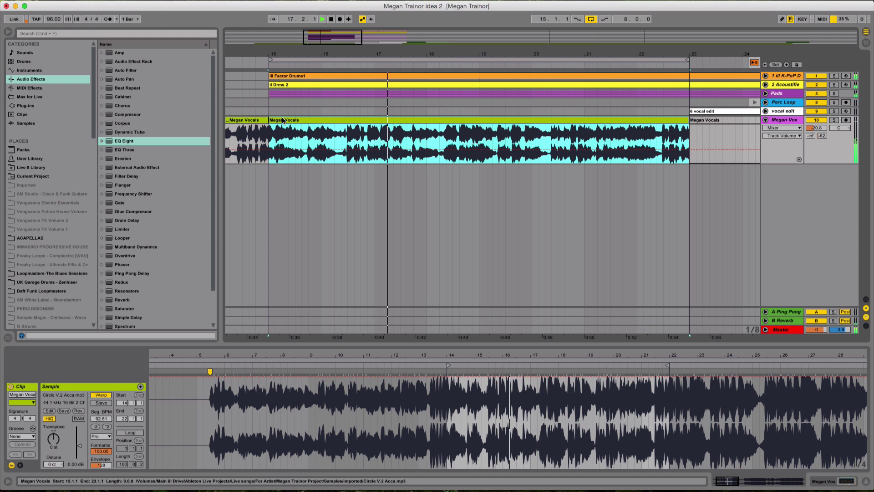
{"action": "left_click_drag", "start_coordinate": [489, 51], "coordinate": [466, 44]}
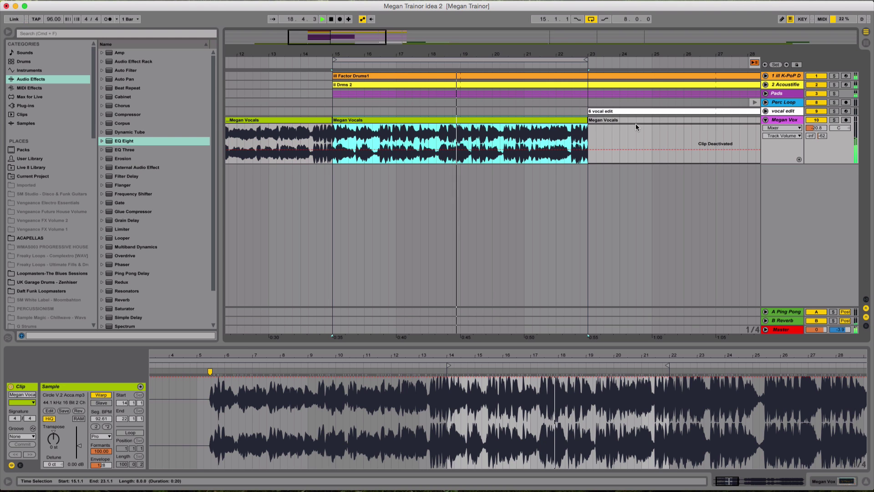
{"action": "mouse_move", "coordinate": [541, 52]}
{"action": "left_mouse_down"}
{"action": "mouse_move", "coordinate": [540, 69]}
{"action": "mouse_move", "coordinate": [554, 68]}
{"action": "mouse_move", "coordinate": [549, 49]}
{"action": "left_mouse_up"}
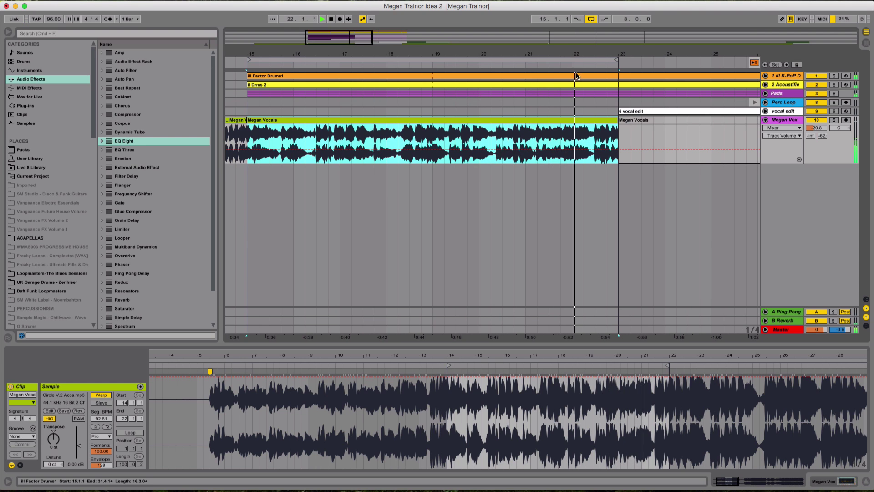
{"action": "left_click_drag", "start_coordinate": [514, 56], "coordinate": [513, 53]}
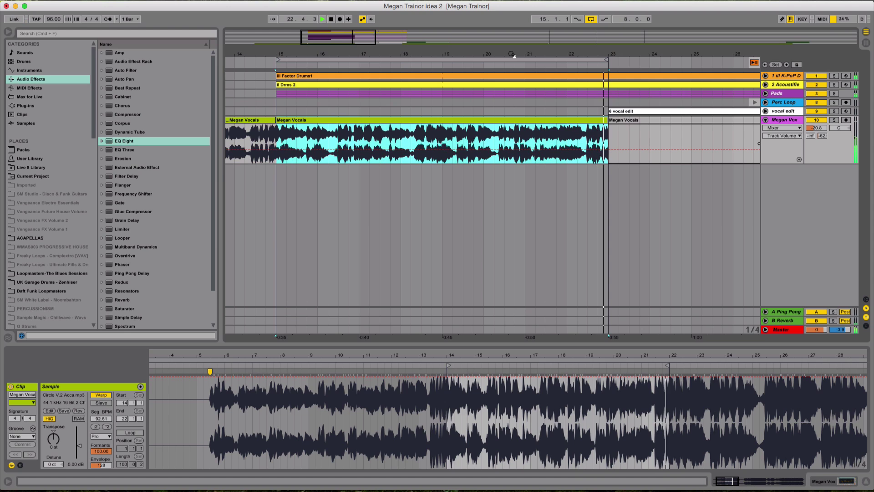
{"action": "key", "text": "space"}
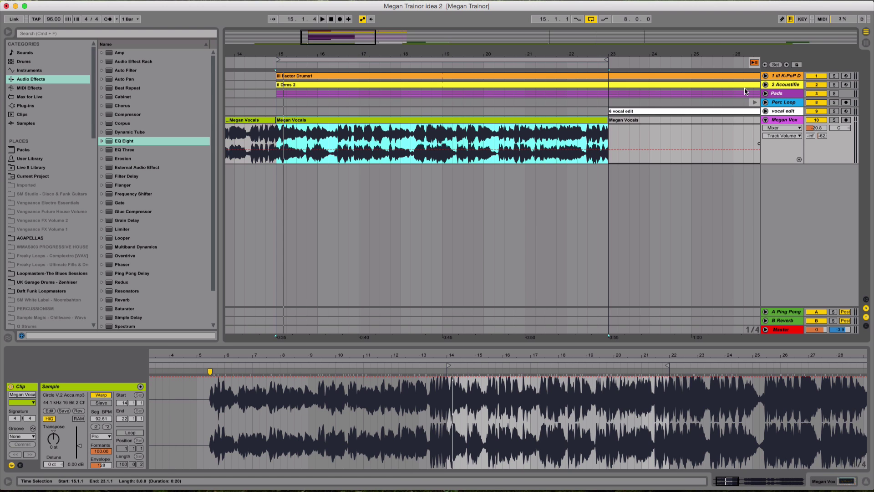
Unfold the ill K-PoP Drums track, select bars 15 to 23 of its clip and listen to the track soloed.
{"action": "left_click", "coordinate": [765, 76]}
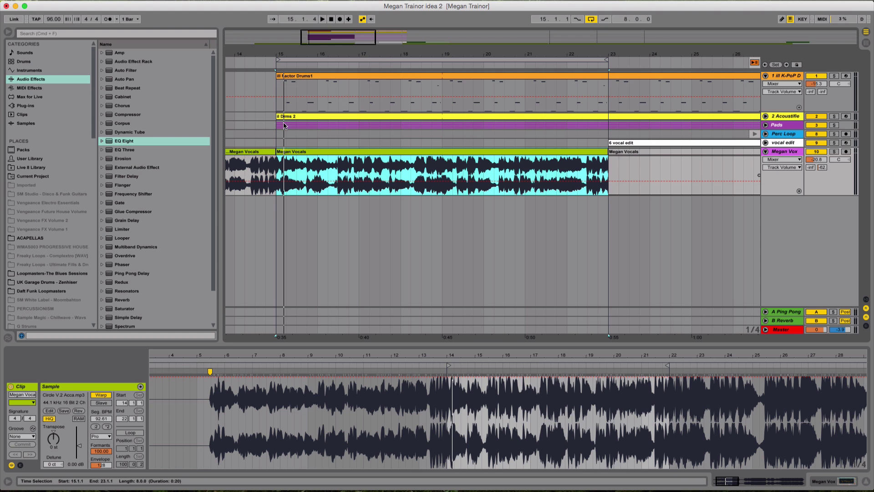
{"action": "left_click_drag", "start_coordinate": [277, 88], "coordinate": [609, 96]}
{"action": "left_click", "coordinate": [835, 76]}
{"action": "key", "text": "space"}
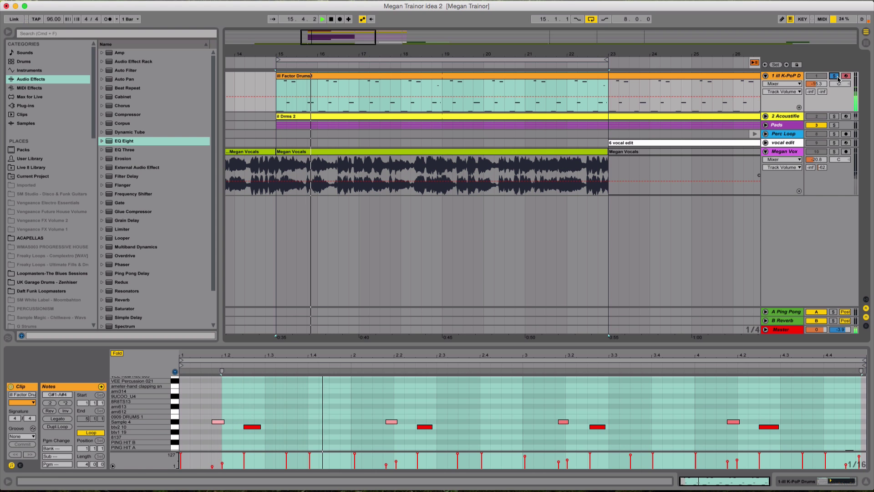
{"action": "key", "text": "space"}
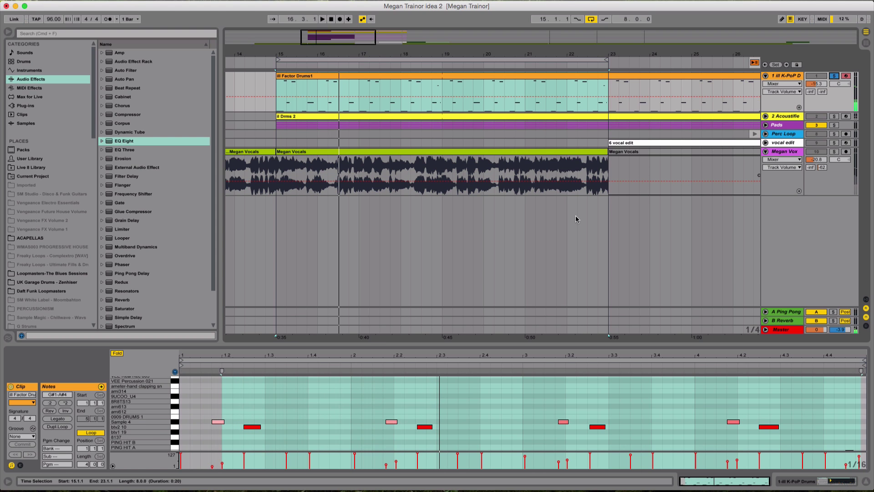
Enlarge the drum clip's note editor and examine the timing of the Sample 4 and btv2 10 notes around beat 2.2.
{"action": "left_click_drag", "start_coordinate": [369, 343], "coordinate": [374, 252]}
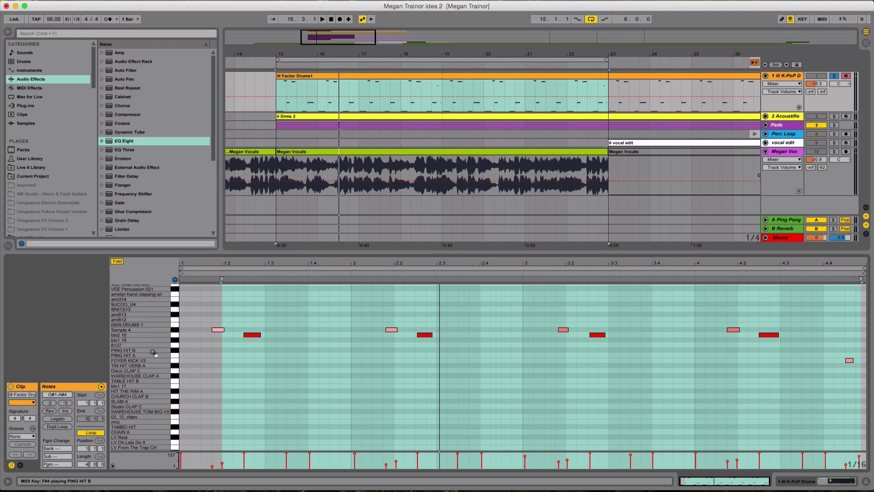
{"action": "left_click_drag", "start_coordinate": [274, 264], "coordinate": [276, 283]}
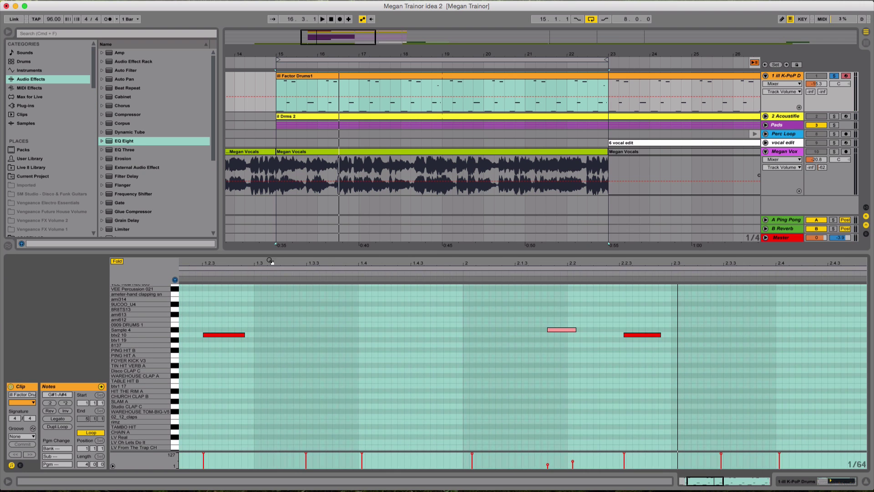
{"action": "left_click_drag", "start_coordinate": [506, 265], "coordinate": [474, 249]}
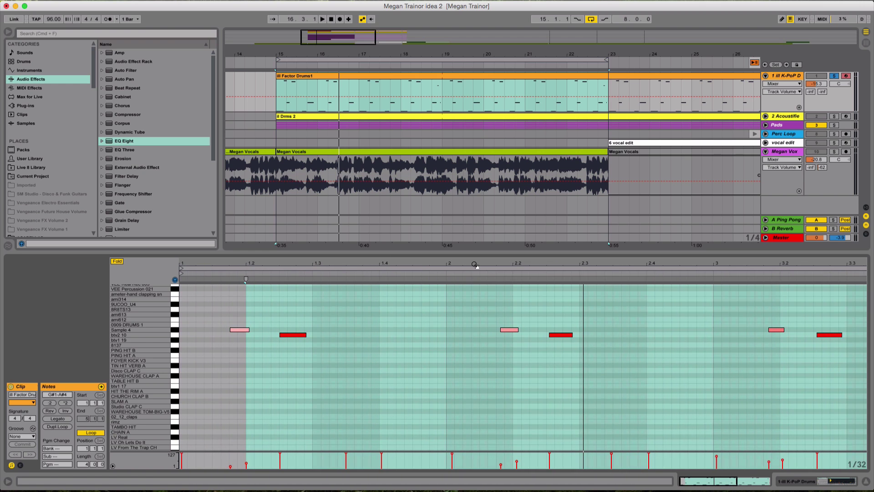
{"action": "left_click_drag", "start_coordinate": [498, 342], "coordinate": [563, 318]}
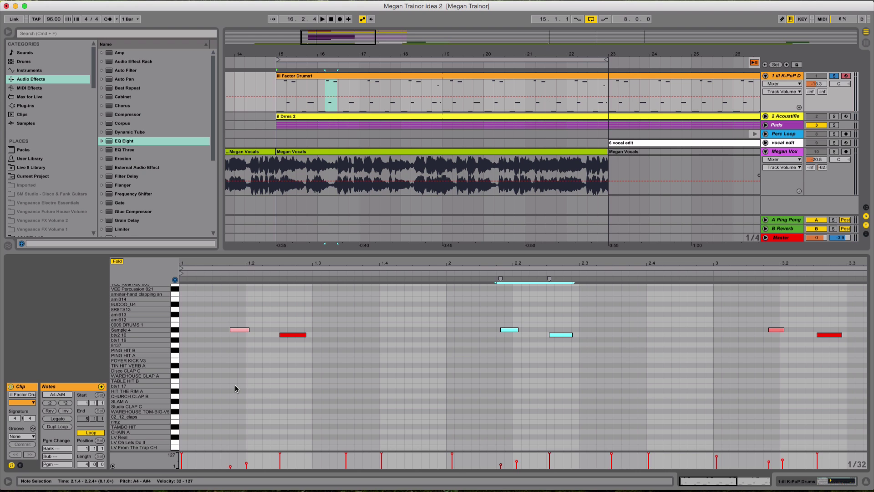
Extract the groove from the ill Factor Drums1 clip and show the Groove Pool with enough height to read it.
{"action": "left_click", "coordinate": [457, 75]}
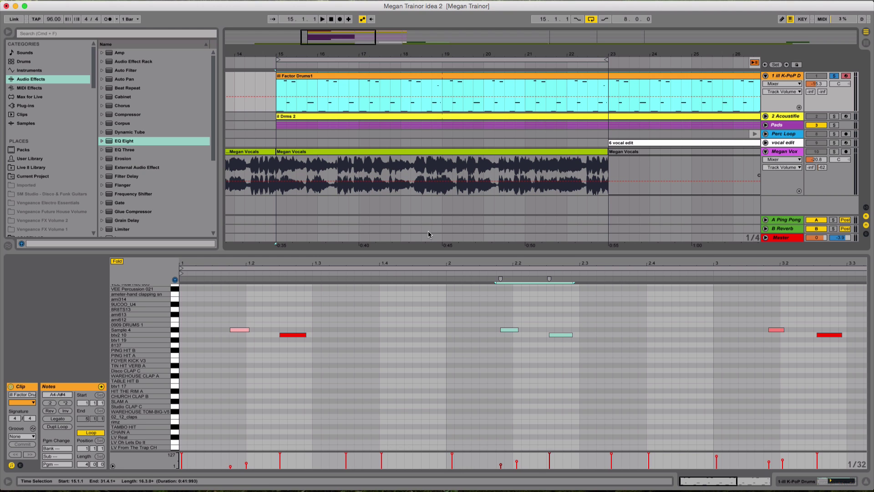
{"action": "left_click", "coordinate": [372, 345]}
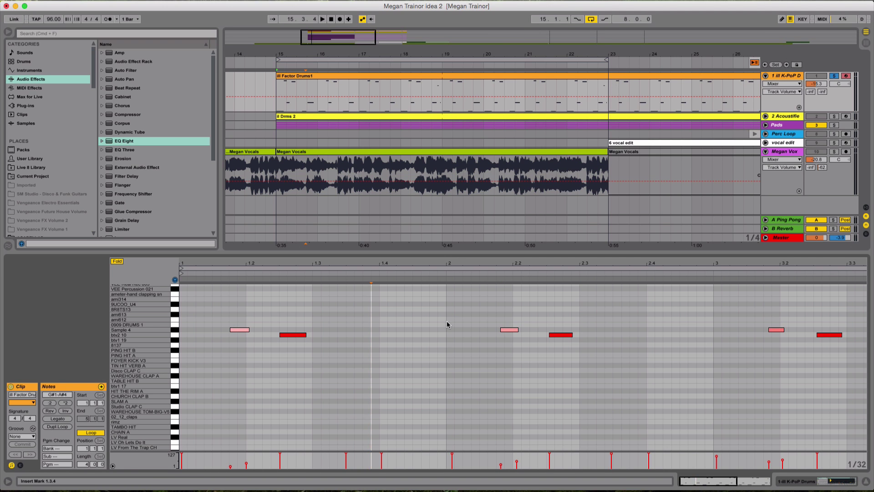
{"action": "right_click", "coordinate": [427, 348]}
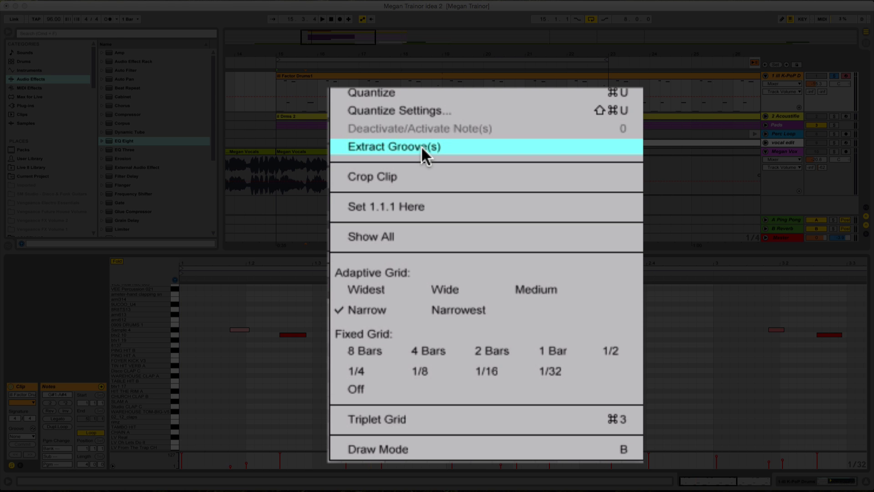
{"action": "left_click", "coordinate": [421, 146]}
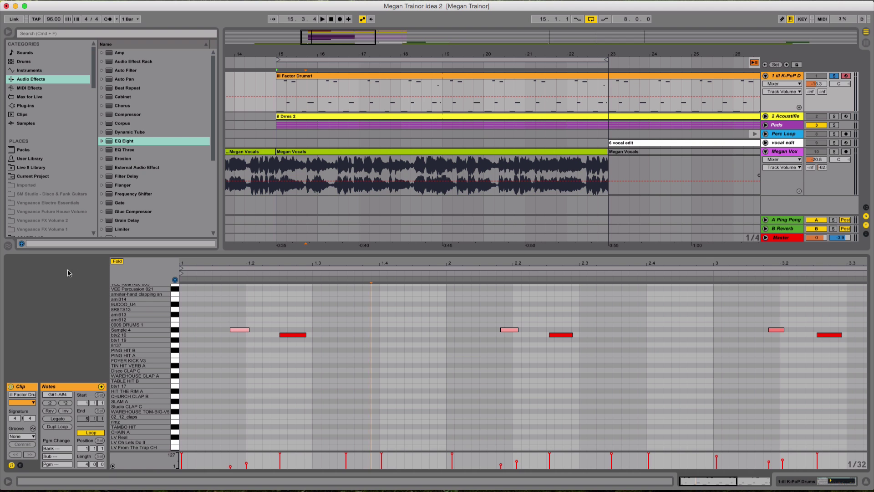
{"action": "left_click", "coordinate": [9, 248]}
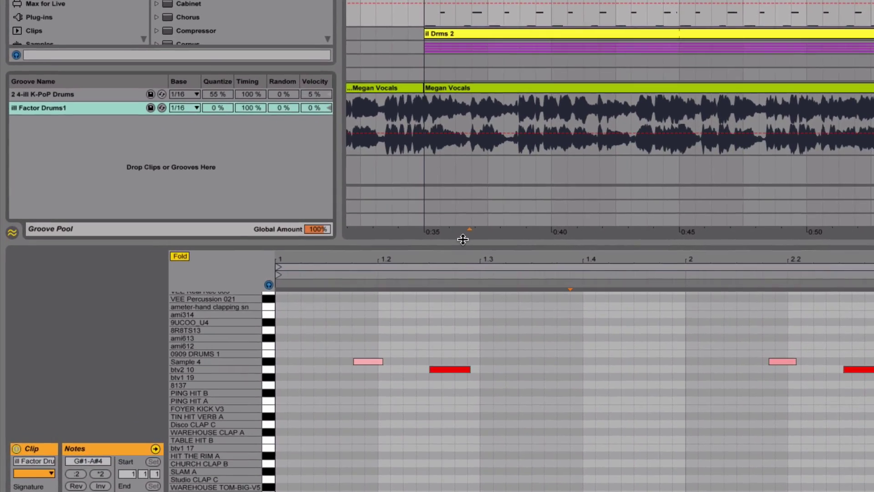
{"action": "left_click_drag", "start_coordinate": [405, 244], "coordinate": [404, 355]}
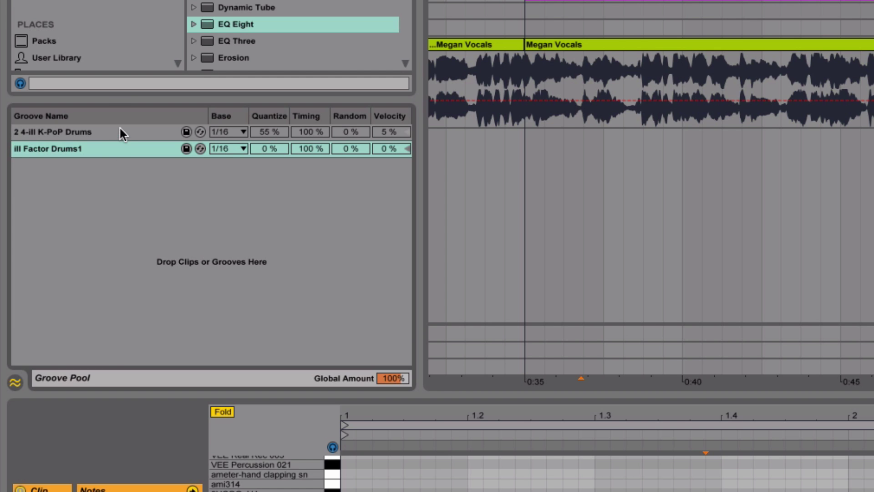
Widen the Groove Pool and select the extracted ill Factor Drums1 groove.
{"action": "left_click", "coordinate": [103, 131]}
{"action": "left_click", "coordinate": [41, 152]}
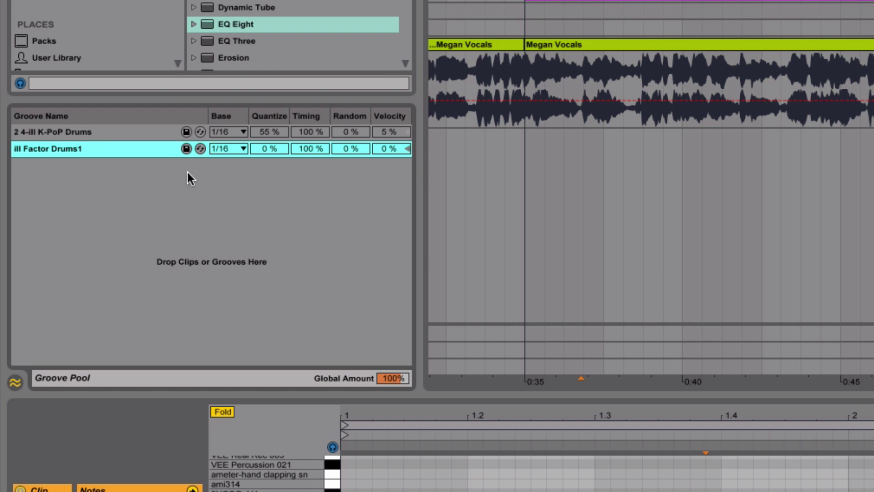
{"action": "left_click_drag", "start_coordinate": [419, 166], "coordinate": [449, 178]}
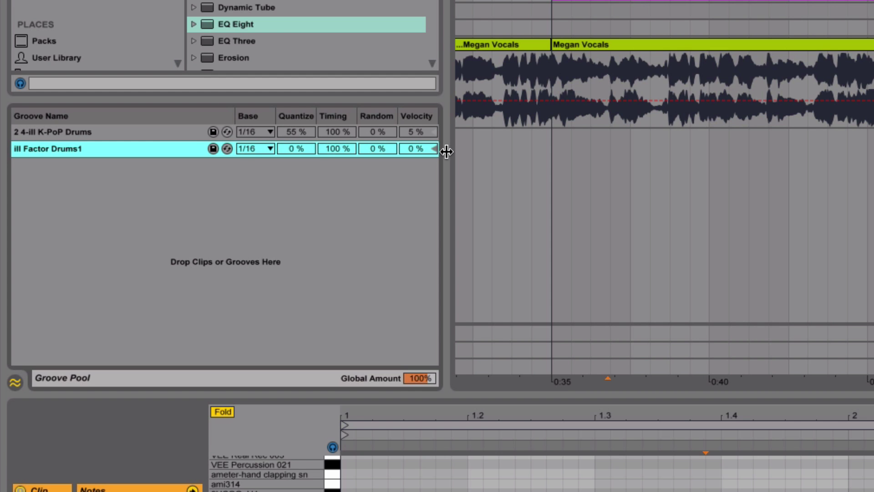
{"action": "left_click_drag", "start_coordinate": [446, 151], "coordinate": [450, 151]}
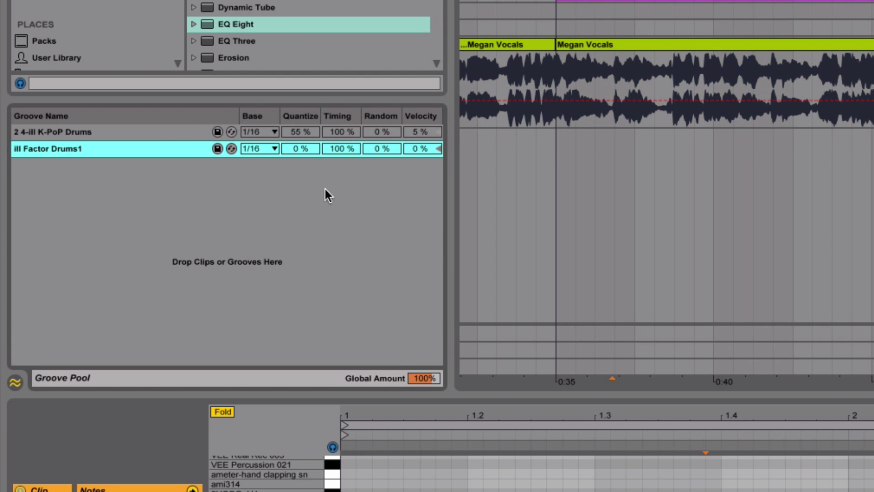
{"action": "left_click", "coordinate": [160, 131]}
{"action": "left_click", "coordinate": [196, 150]}
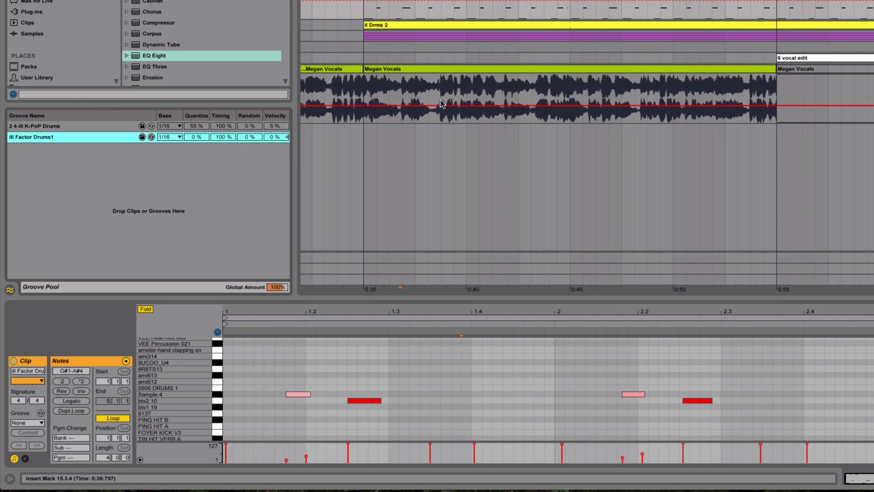
Assign the ill Factor Drums1 groove to the Megan Vocals clip starting at bar 15.
{"action": "left_click", "coordinate": [446, 68]}
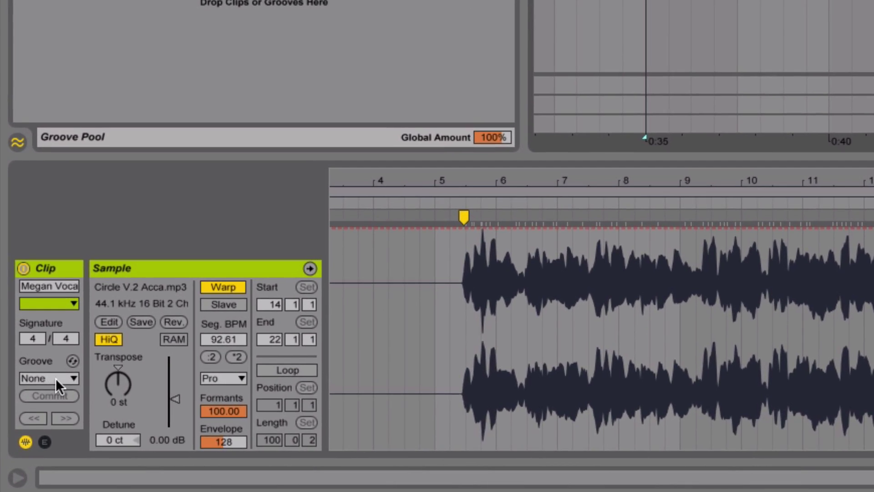
{"action": "left_click", "coordinate": [47, 393]}
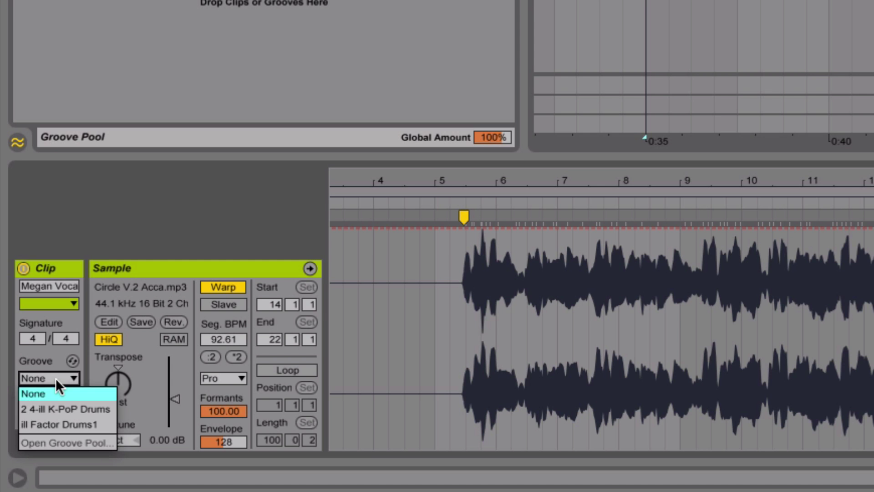
{"action": "left_click", "coordinate": [46, 424]}
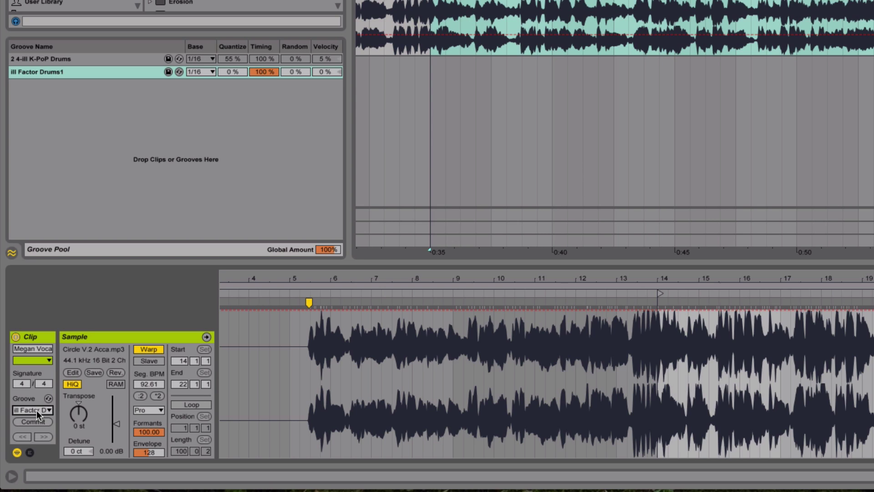
{"action": "left_click", "coordinate": [55, 378]}
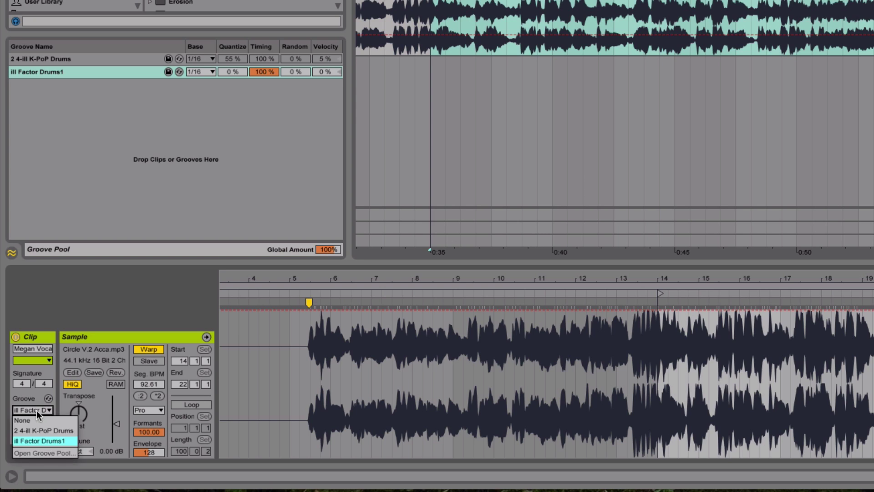
{"action": "left_click", "coordinate": [40, 441]}
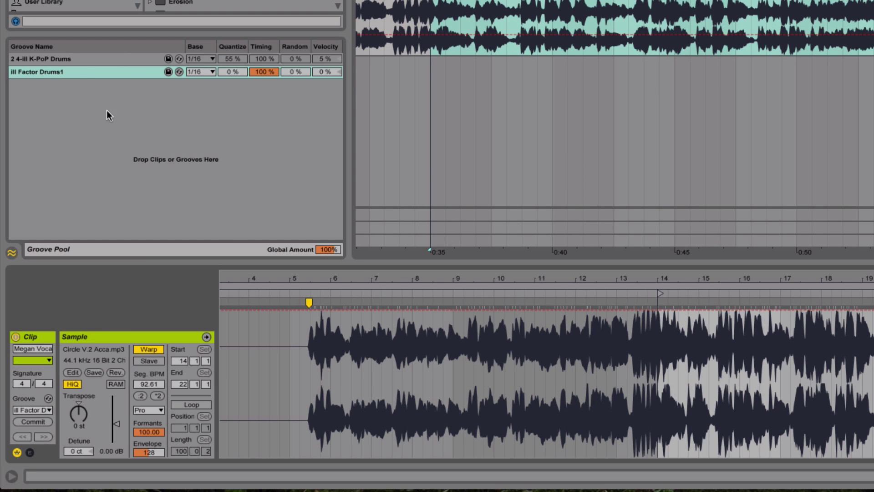
Try out the ill Factor Drums1 groove's timing amount, leaving it at 100%, and set its velocity to 100%.
{"action": "left_click", "coordinate": [25, 72]}
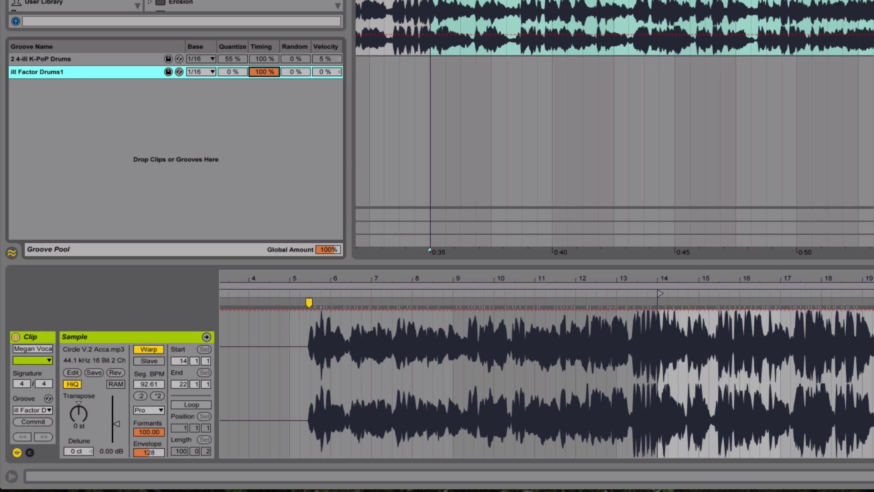
{"action": "left_click_drag", "start_coordinate": [264, 72], "coordinate": [265, 94]}
{"action": "left_click_drag", "start_coordinate": [265, 93], "coordinate": [265, 72]}
{"action": "left_click_drag", "start_coordinate": [342, 82], "coordinate": [348, 27]}
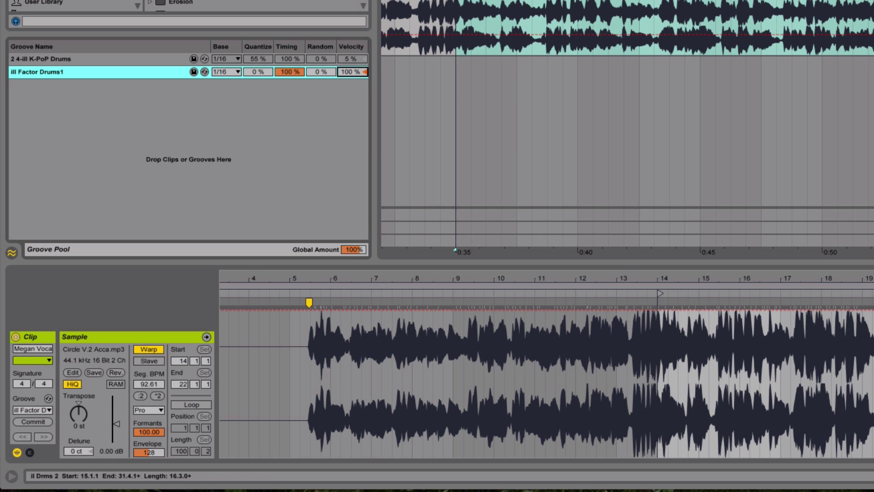
Open the ill Factor Drums1 clip and examine its note velocities in an enlarged lane, selecting the two quiet hits around beat 1.2.
{"action": "left_click", "coordinate": [547, 1]}
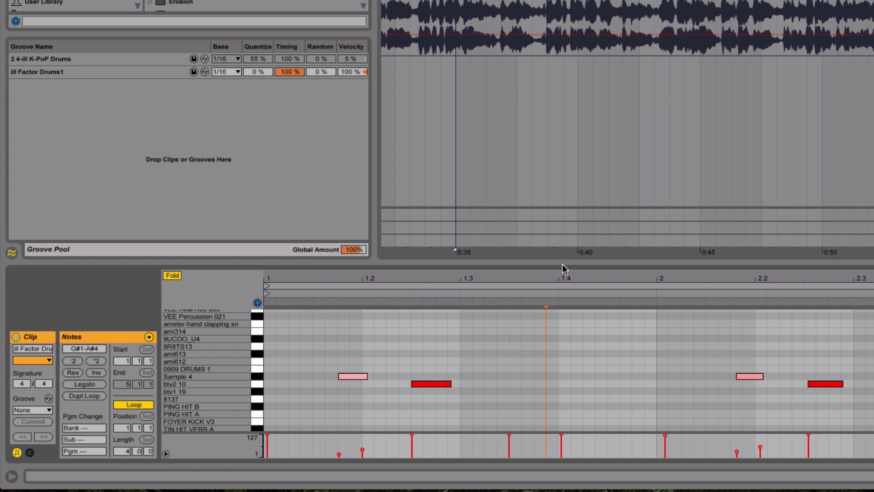
{"action": "left_click_drag", "start_coordinate": [558, 262], "coordinate": [559, 90]}
{"action": "left_click_drag", "start_coordinate": [547, 434], "coordinate": [559, 309]}
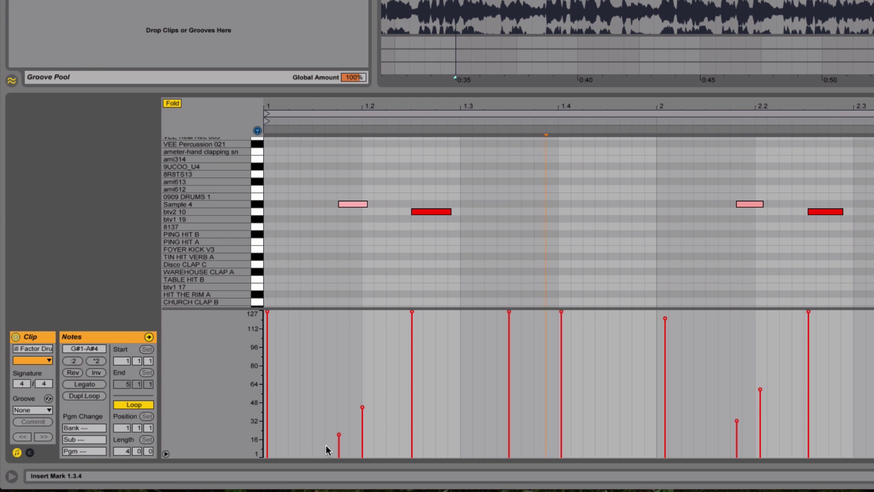
{"action": "left_click_drag", "start_coordinate": [326, 445], "coordinate": [385, 377]}
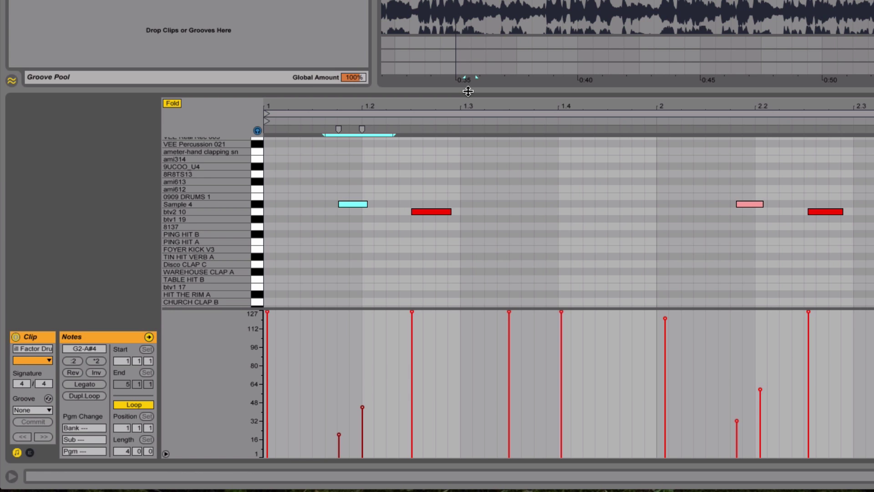
{"action": "left_click_drag", "start_coordinate": [466, 91], "coordinate": [473, 357]}
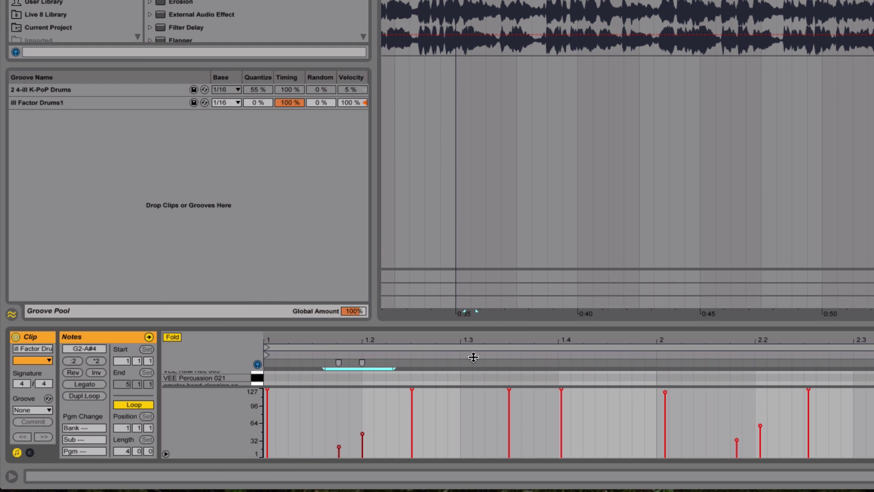
Set the ill Factor Drums1 groove's quantize to 80% and commit the groove to the Megan Vocals clip starting at bar 15.
{"action": "left_click", "coordinate": [595, 2]}
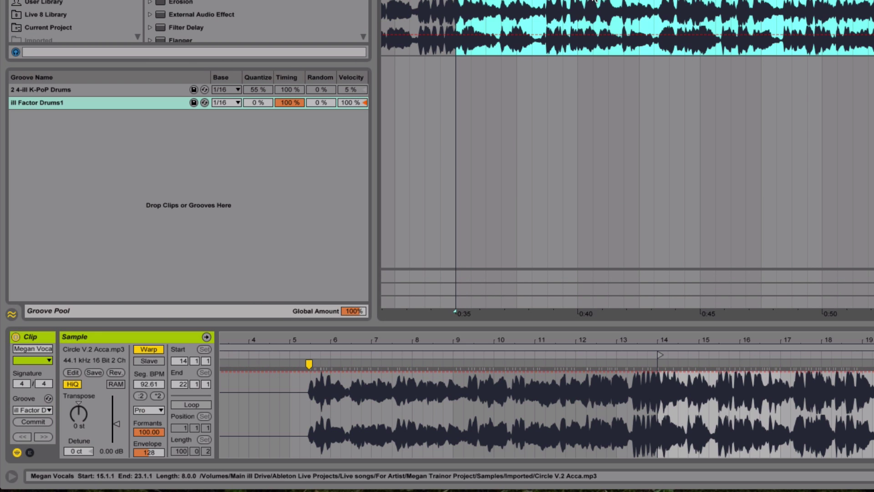
{"action": "left_click", "coordinate": [39, 405]}
{"action": "left_click", "coordinate": [42, 440]}
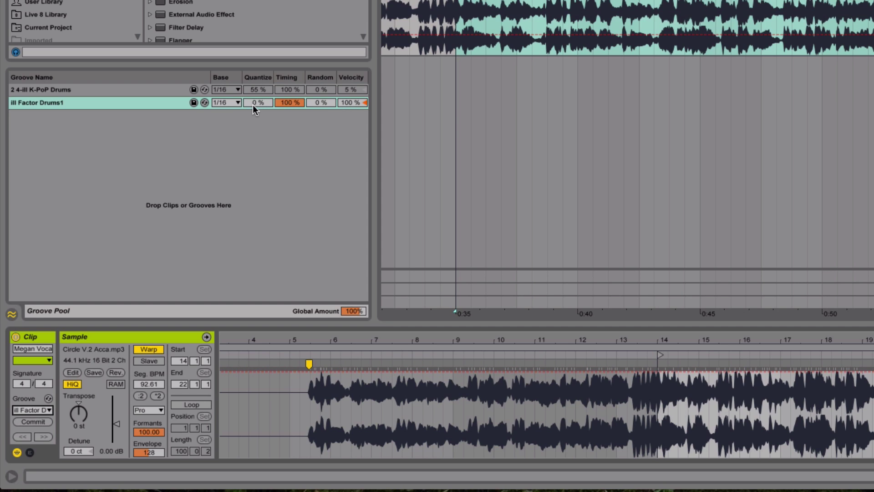
{"action": "left_click_drag", "start_coordinate": [252, 105], "coordinate": [252, 68]}
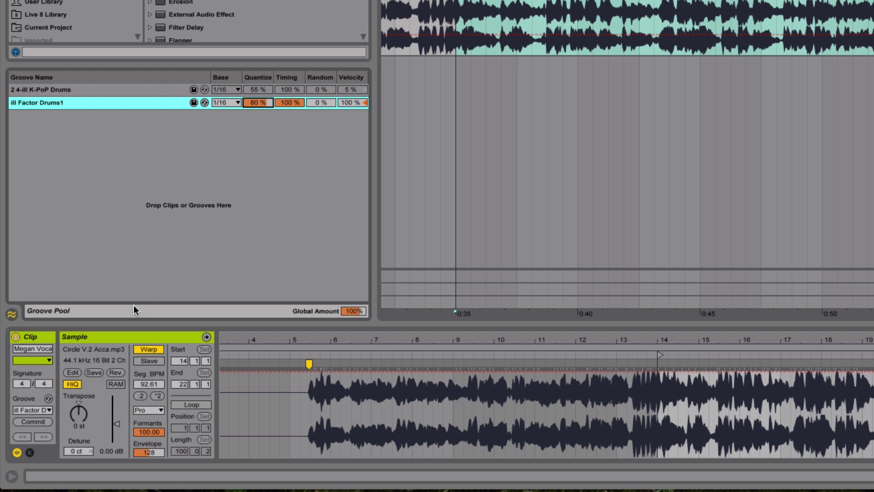
{"action": "left_click", "coordinate": [39, 410]}
{"action": "left_click", "coordinate": [40, 411]}
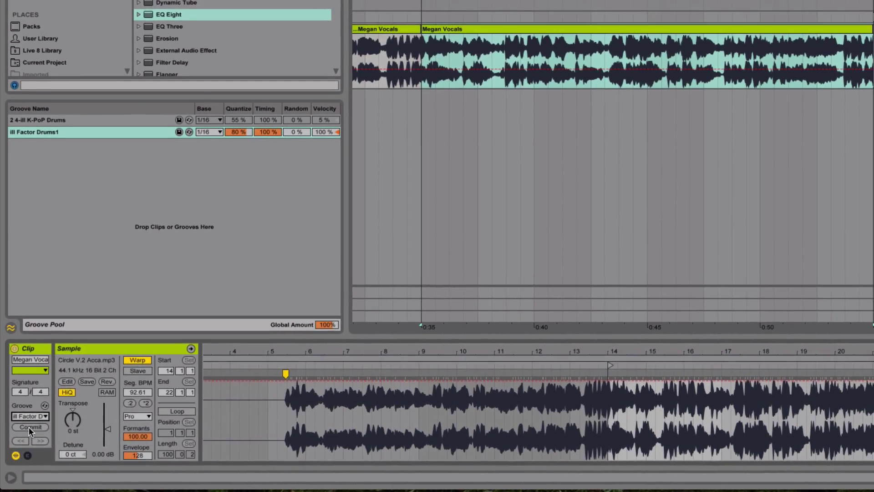
{"action": "left_click", "coordinate": [29, 427]}
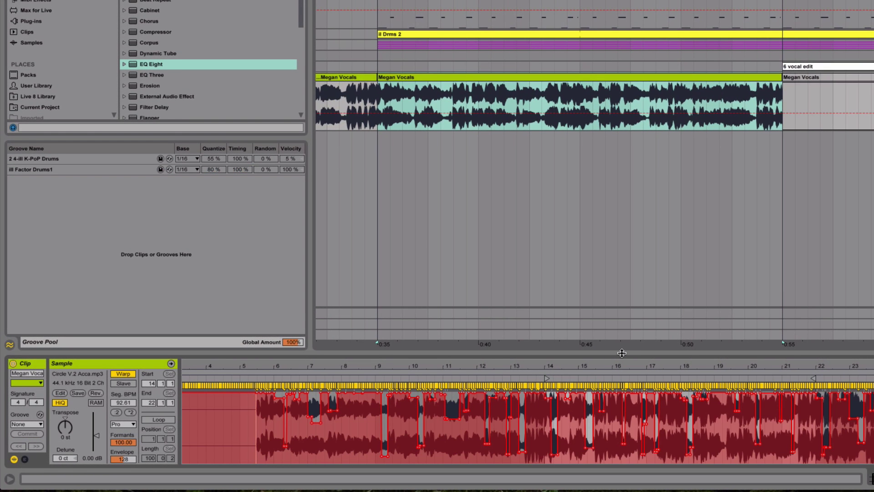
Examine the committed clip's warp markers and volume envelope around bar 14 of the sample, and play the arrangement from bar 15.
{"action": "left_click_drag", "start_coordinate": [621, 353], "coordinate": [506, 442]}
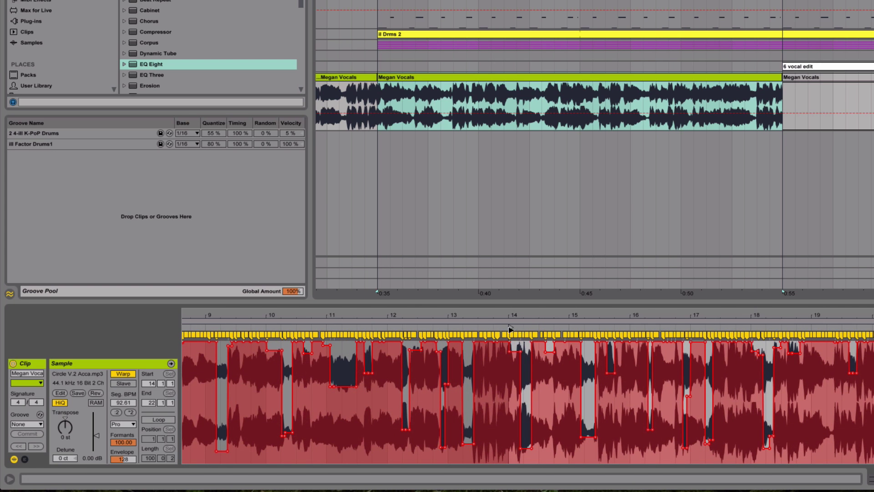
{"action": "left_click_drag", "start_coordinate": [528, 316], "coordinate": [522, 312]}
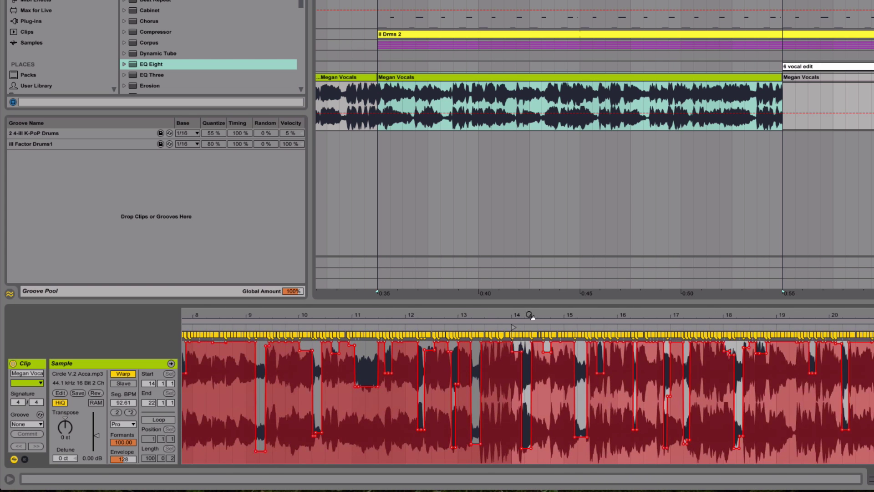
{"action": "left_click", "coordinate": [377, 90]}
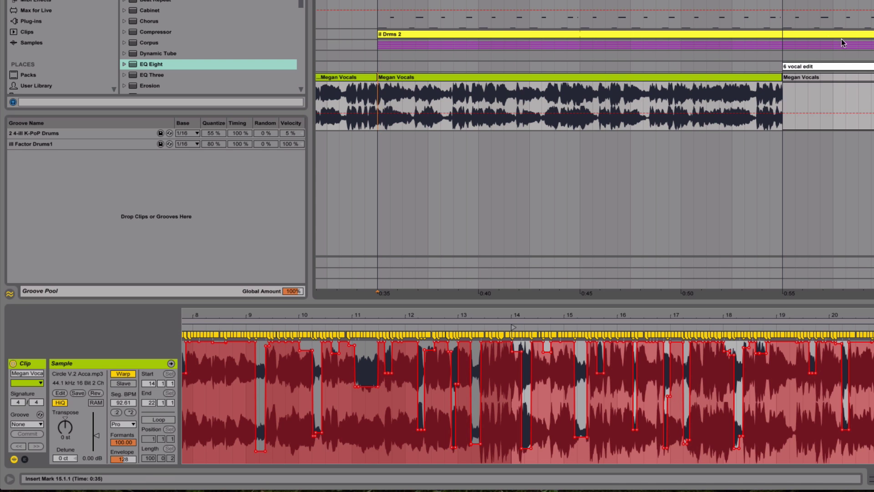
{"action": "key", "text": "space"}
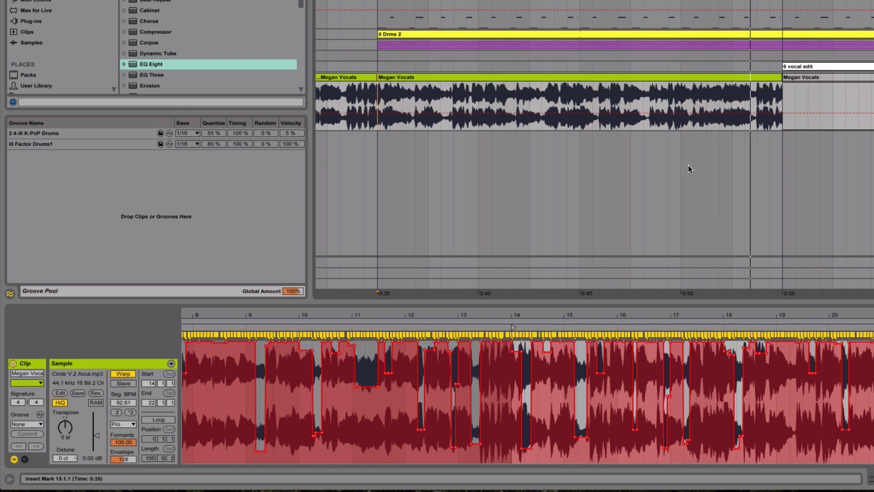
{"action": "key", "text": "space"}
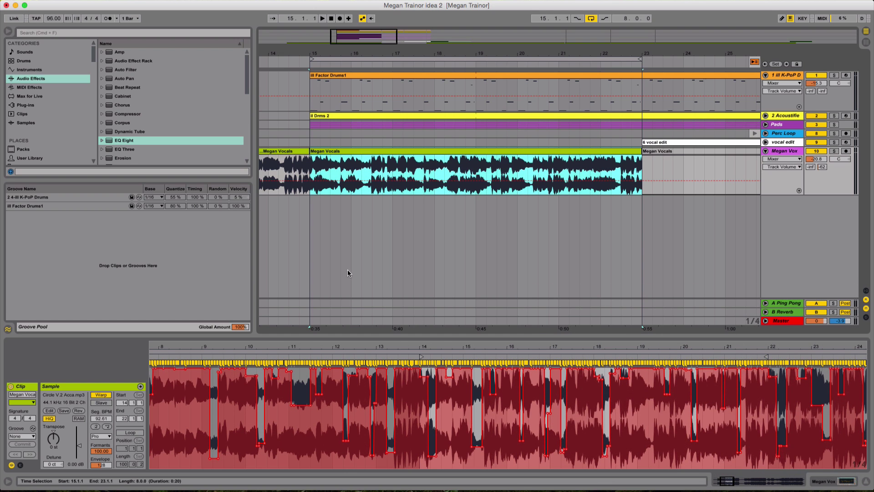
Replace the committed vocal by extending the preceding unprocessed Megan Vocals clip to bar 23, and split it at bar 15.
{"action": "left_click", "coordinate": [307, 151]}
{"action": "left_click_drag", "start_coordinate": [306, 150], "coordinate": [642, 161]}
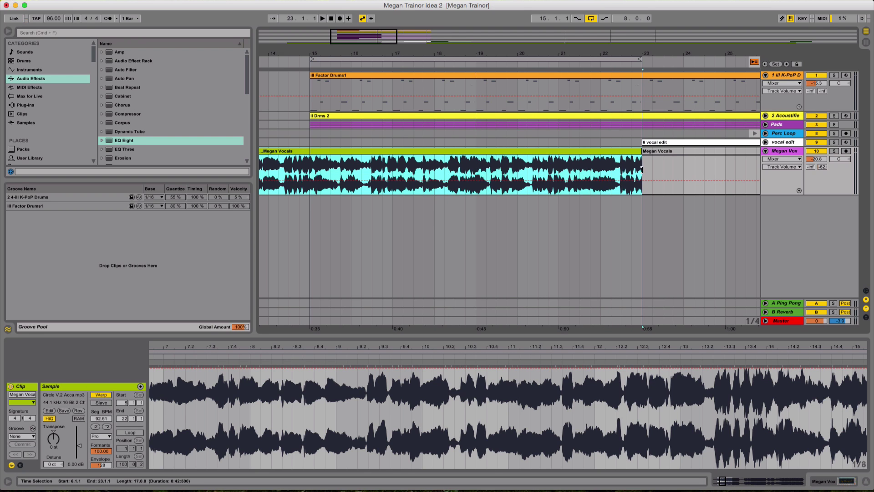
{"action": "left_click", "coordinate": [309, 161]}
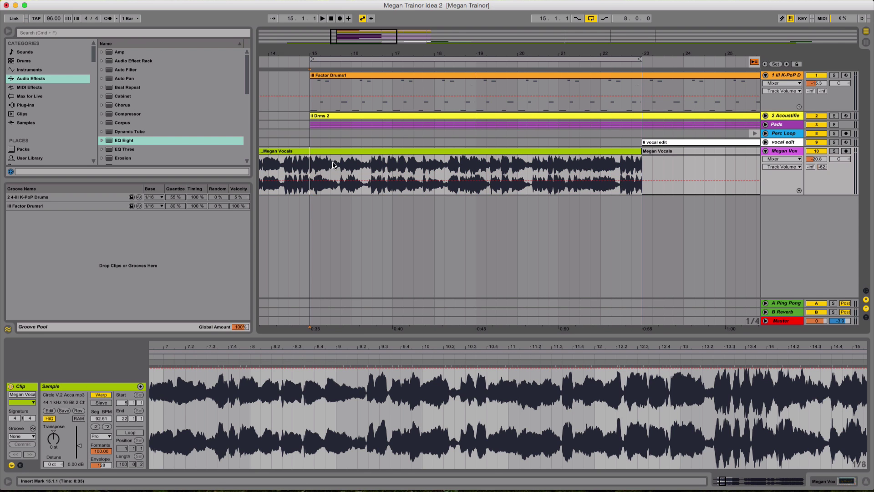
{"action": "key", "text": "super+e"}
{"action": "left_click", "coordinate": [356, 148]}
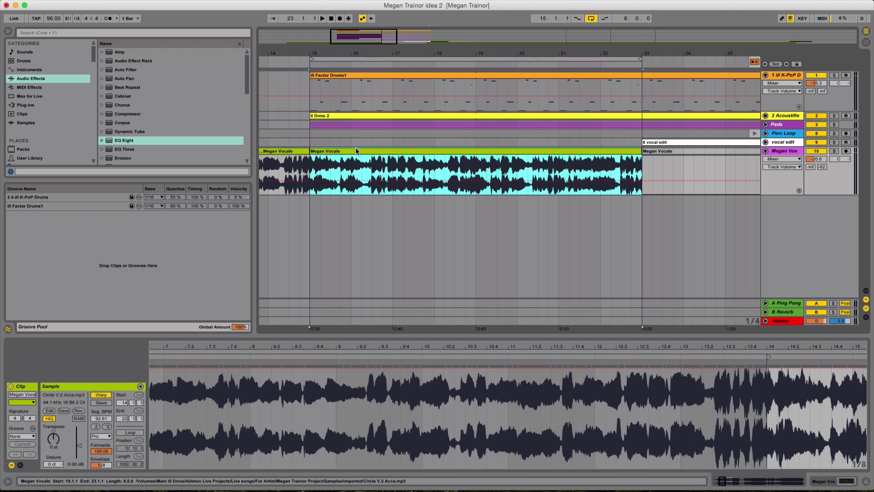
Assign the ill Factor Drums1 groove to the Megan Vocals clip after the split, with velocity at 0% and quantize at 50%.
{"action": "left_click", "coordinate": [26, 436]}
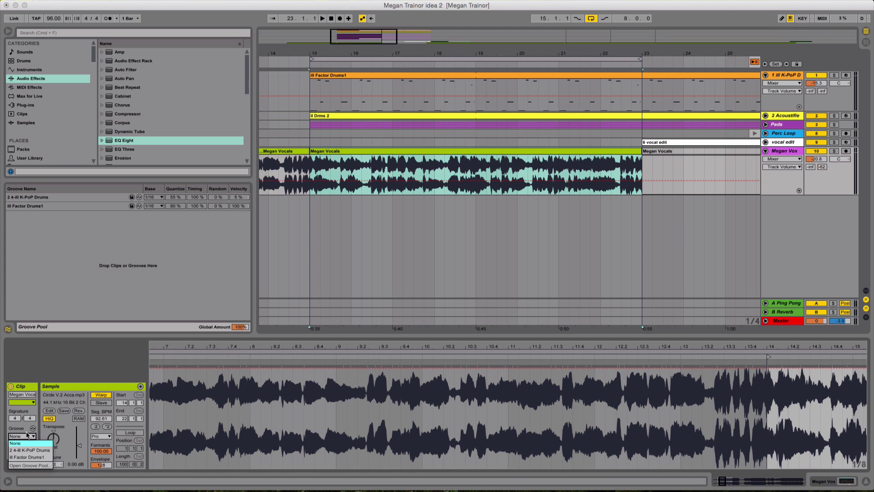
{"action": "left_click", "coordinate": [26, 456]}
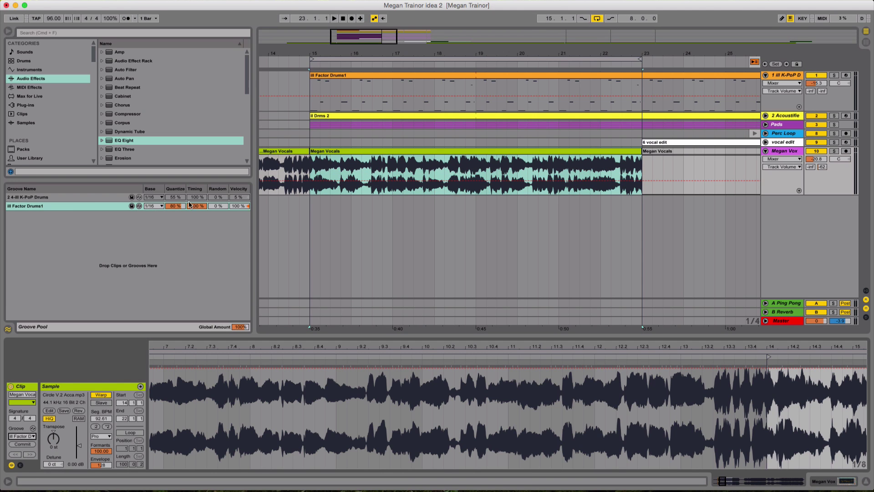
{"action": "left_click_drag", "start_coordinate": [239, 206], "coordinate": [240, 256]}
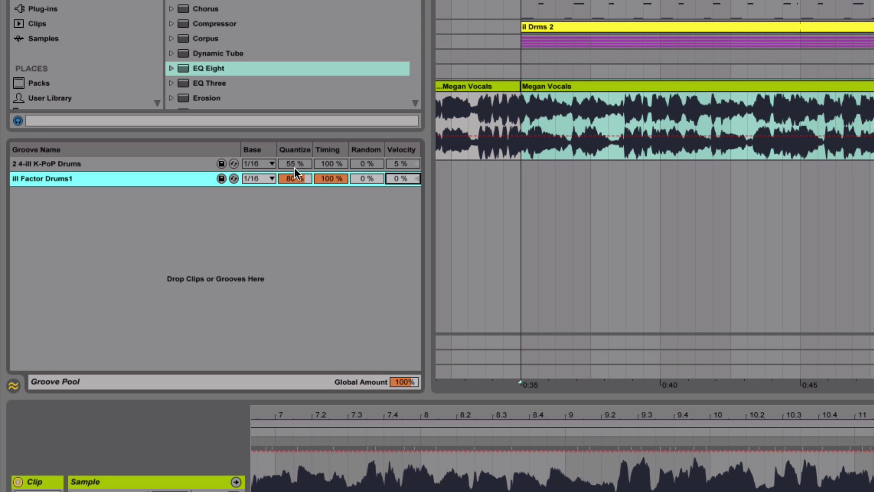
{"action": "left_click_drag", "start_coordinate": [329, 176], "coordinate": [329, 181]}
{"action": "left_click_drag", "start_coordinate": [335, 177], "coordinate": [334, 181]}
{"action": "left_click_drag", "start_coordinate": [334, 178], "coordinate": [302, 177]}
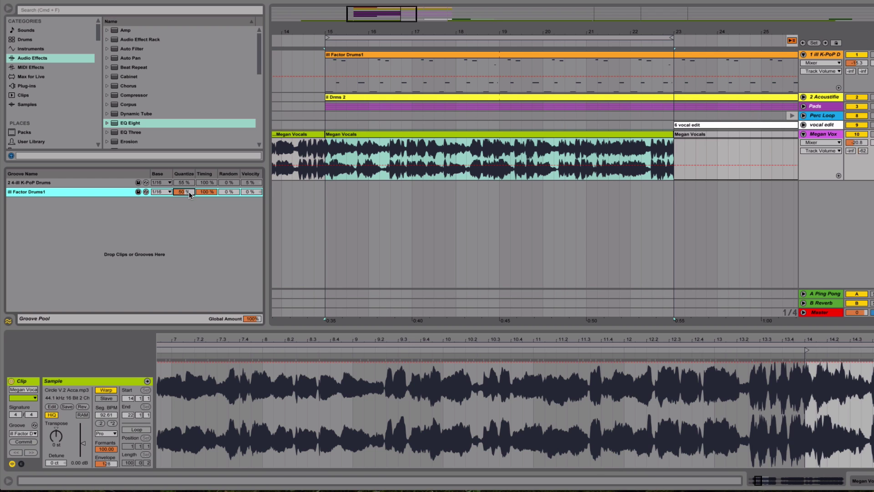
Commit the groove to the Megan Vocals clip and check its warp markers, playback from bar 15 and the mixer levels.
{"action": "left_click", "coordinate": [24, 441]}
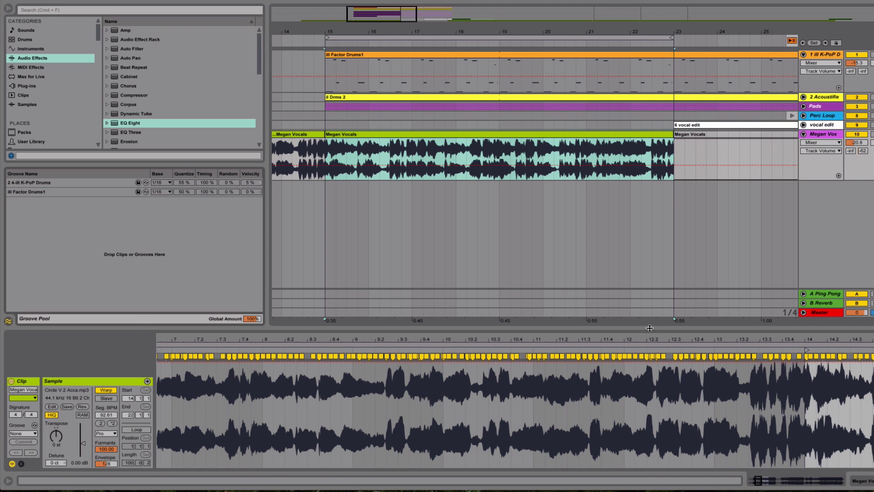
{"action": "left_click_drag", "start_coordinate": [651, 336], "coordinate": [299, 335]}
{"action": "mouse_move", "coordinate": [387, 339]}
{"action": "left_mouse_down"}
{"action": "mouse_move", "coordinate": [386, 396]}
{"action": "mouse_move", "coordinate": [387, 348]}
{"action": "left_mouse_up"}
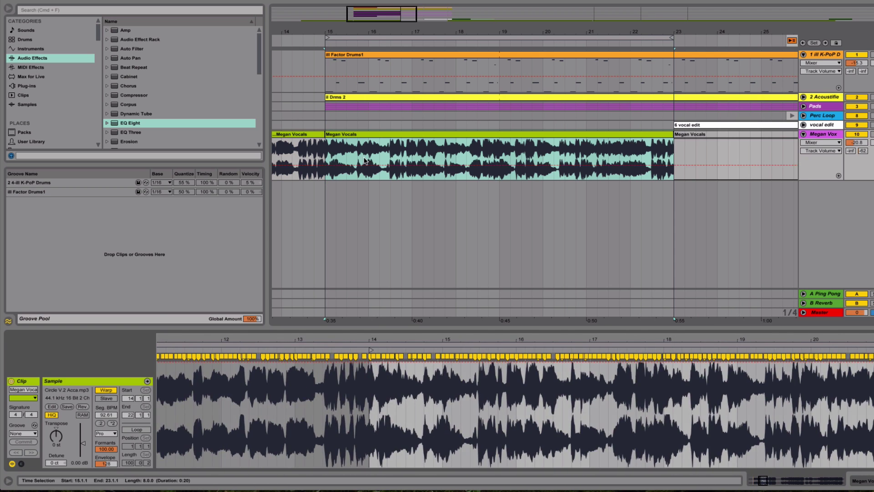
{"action": "left_click", "coordinate": [325, 150]}
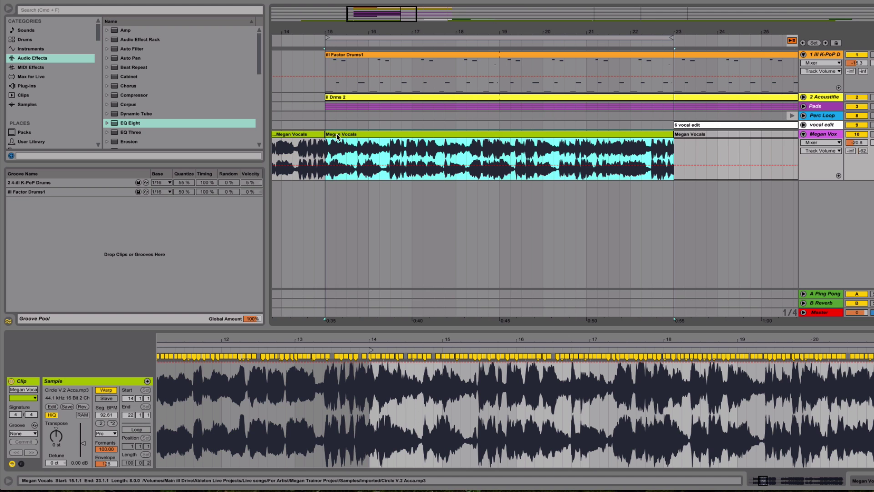
{"action": "key", "text": "Tab"}
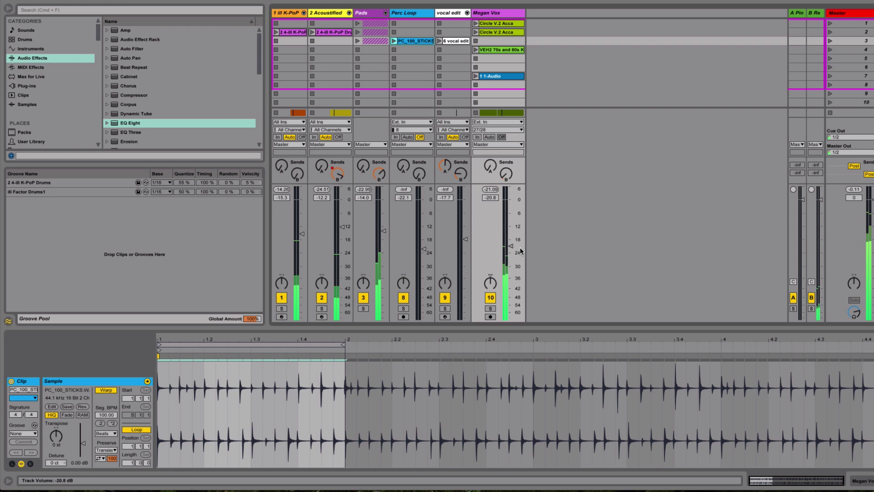
{"action": "key", "text": "Tab"}
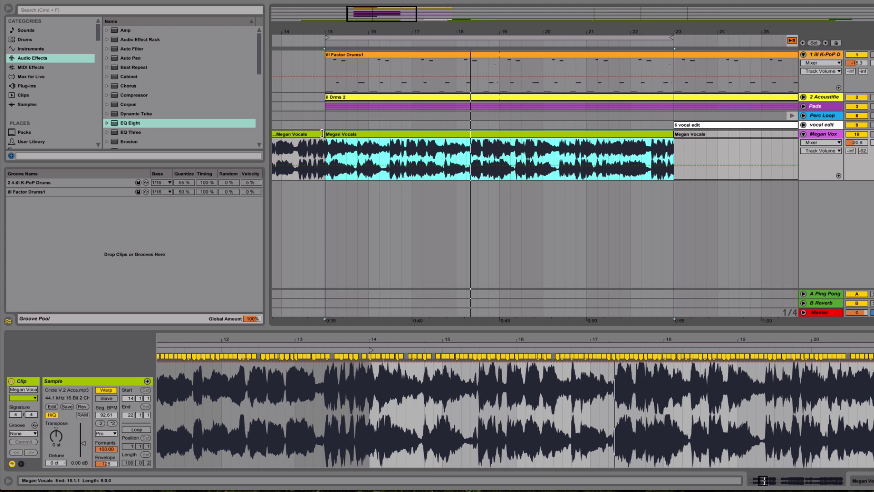
Duplicate the Megan Vox track and extend the copy's unprocessed vocal clip over the grooved one to bar 23.
{"action": "left_click", "coordinate": [815, 135]}
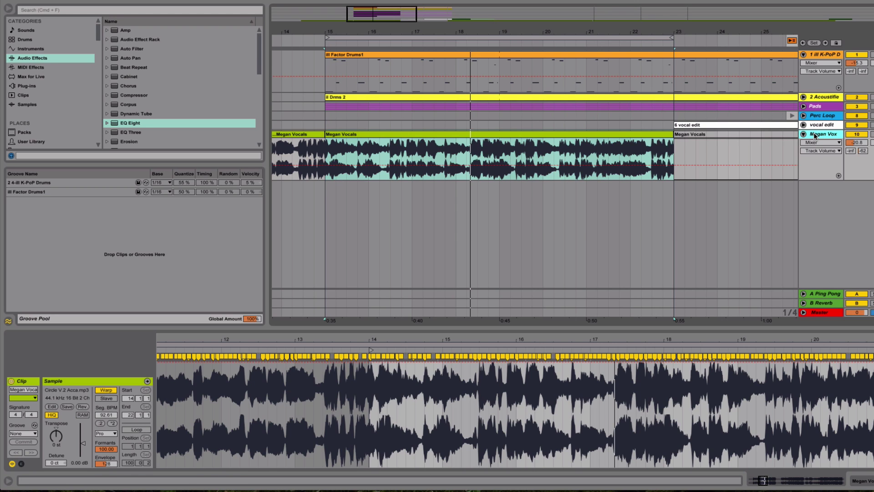
{"action": "key", "text": "super+d"}
{"action": "left_click", "coordinate": [321, 186]}
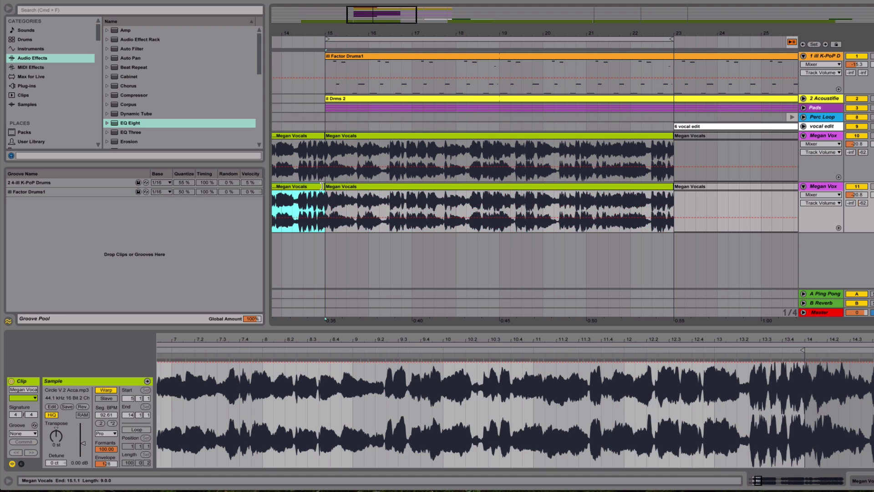
{"action": "left_click_drag", "start_coordinate": [321, 187], "coordinate": [672, 189]}
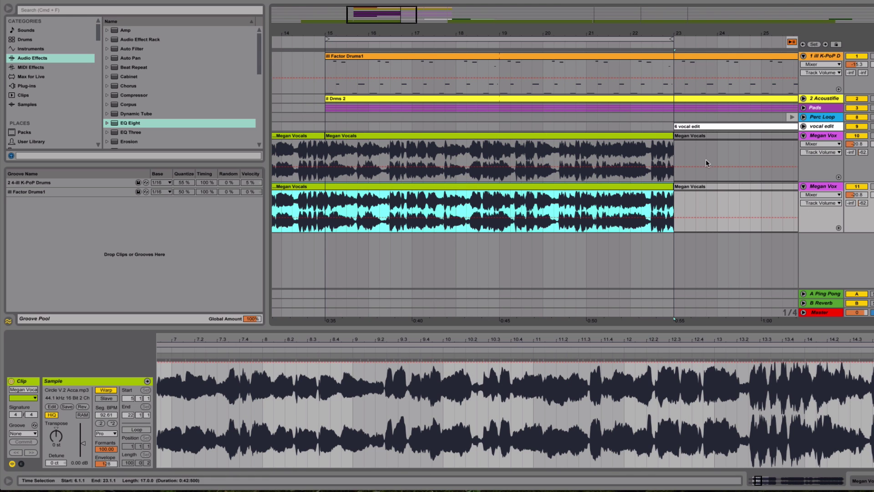
Compare the unprocessed and grooved vocals from bar 15 by playing each Megan Vox track with the other one deactivated.
{"action": "left_click", "coordinate": [637, 135]}
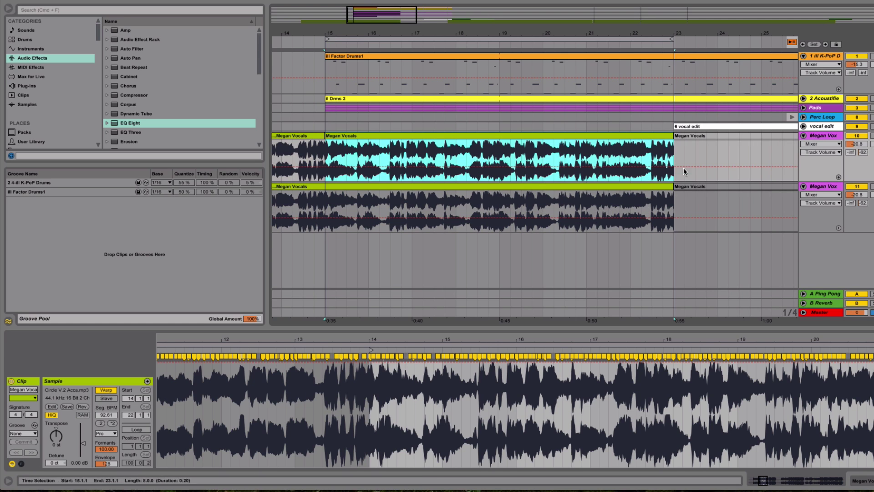
{"action": "left_click", "coordinate": [857, 136]}
{"action": "key", "text": "space"}
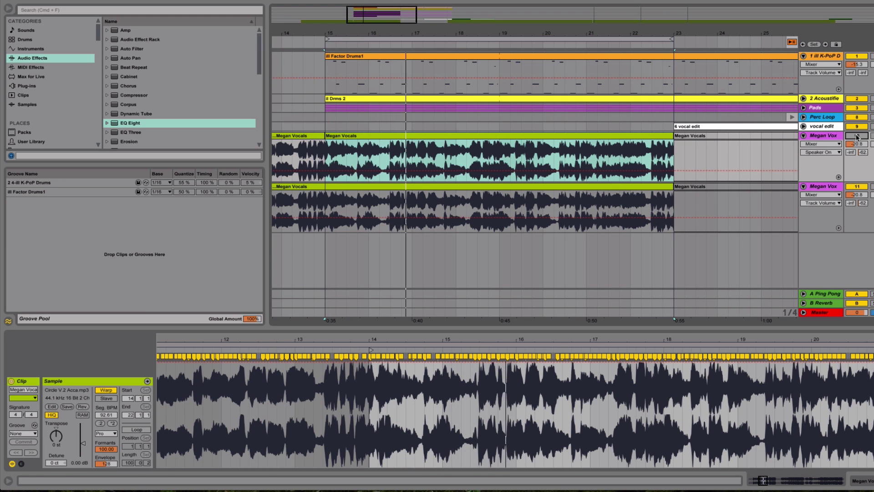
{"action": "left_click", "coordinate": [856, 136]}
{"action": "left_click", "coordinate": [612, 191]}
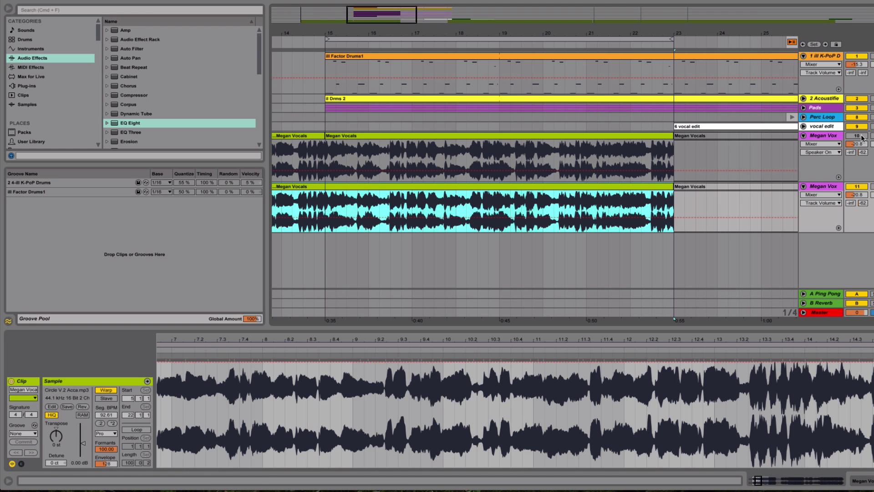
{"action": "left_click", "coordinate": [857, 186]}
{"action": "left_click", "coordinate": [324, 177]}
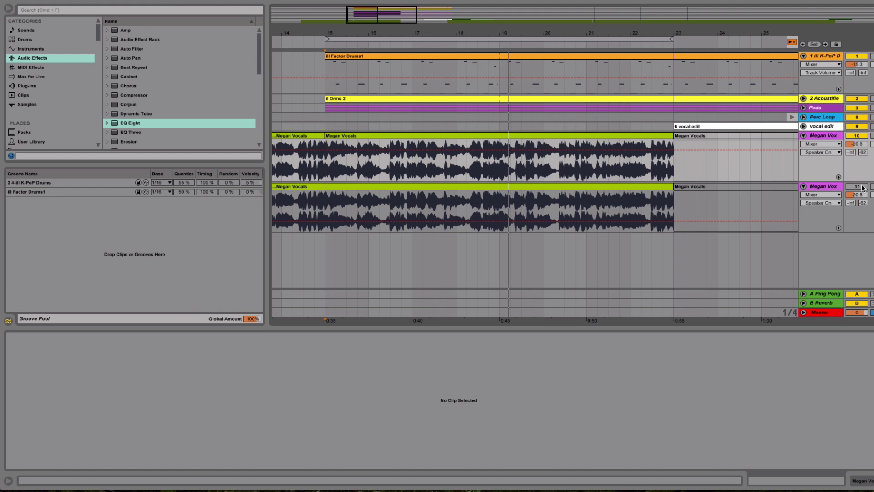
Compare the passage from 18.2.1 to 19.3.1 on both vocal tracks, switching playback to the unprocessed copy from 17.3.1.
{"action": "left_click_drag", "start_coordinate": [469, 168], "coordinate": [524, 169]}
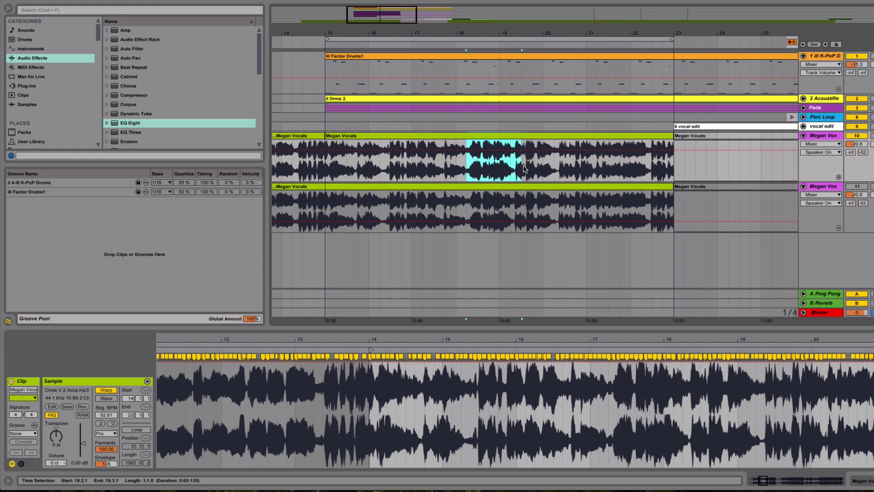
{"action": "left_click", "coordinate": [857, 135]}
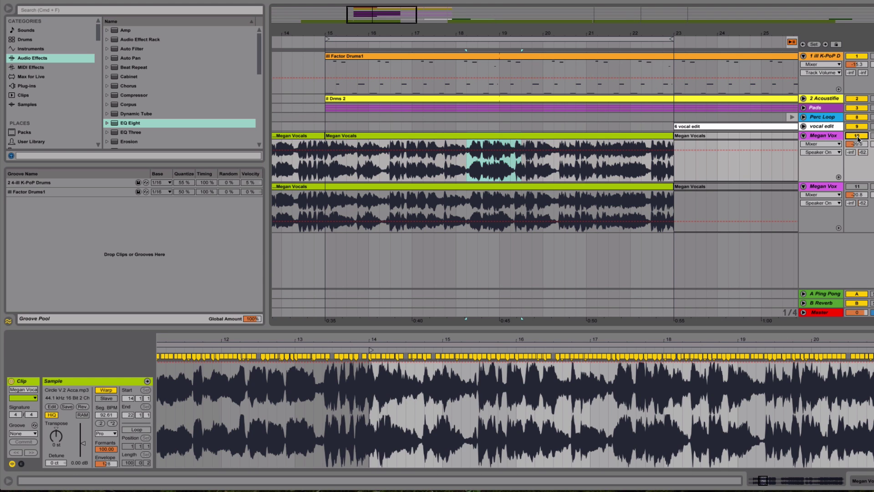
{"action": "left_click", "coordinate": [860, 186]}
{"action": "left_click_drag", "start_coordinate": [468, 222], "coordinate": [528, 222]}
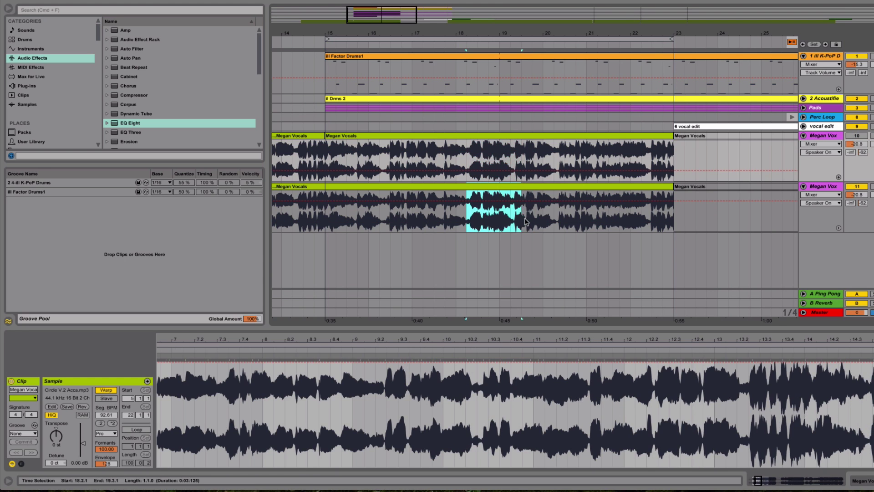
{"action": "left_click", "coordinate": [434, 222]}
{"action": "key", "text": "space"}
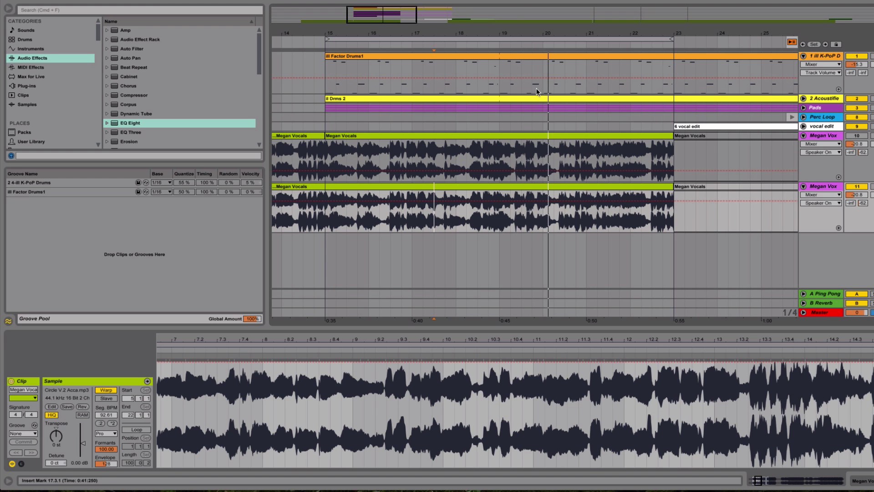
Inspect both vocal waveforms around 19.2.2 for timing differences and play the unprocessed copy from there.
{"action": "left_click_drag", "start_coordinate": [520, 31], "coordinate": [527, 100]}
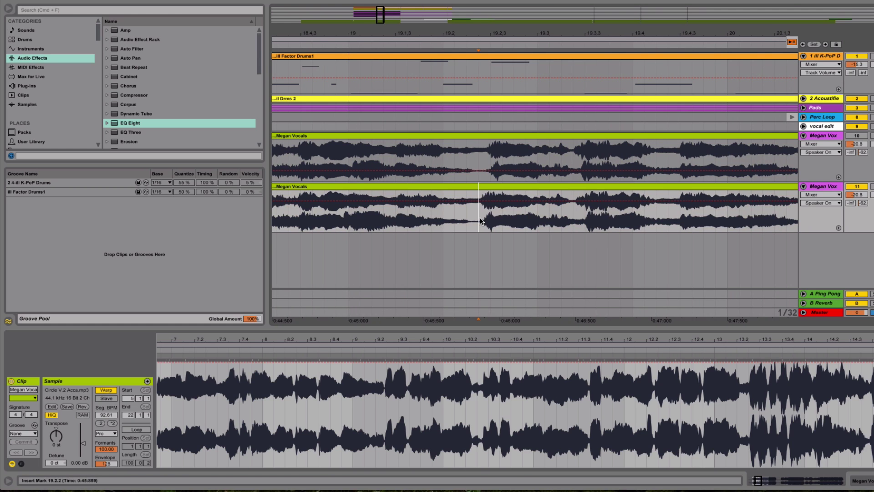
{"action": "left_click_drag", "start_coordinate": [480, 221], "coordinate": [484, 221]}
{"action": "left_click_drag", "start_coordinate": [497, 33], "coordinate": [497, 19]}
{"action": "key", "text": "space"}
{"action": "key", "text": "space"}
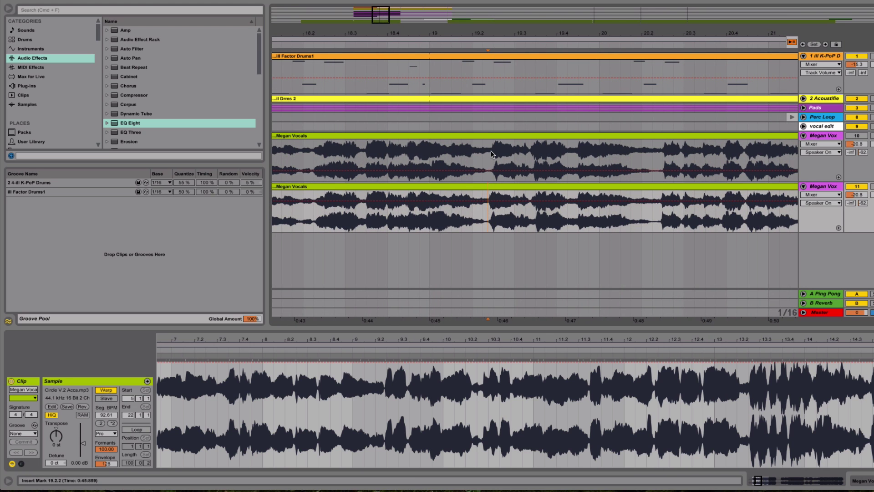
Play the passage from 19.2.3 in the first Megan Vox track and show the arrangement from bar 14 to 24.
{"action": "left_click", "coordinate": [486, 156]}
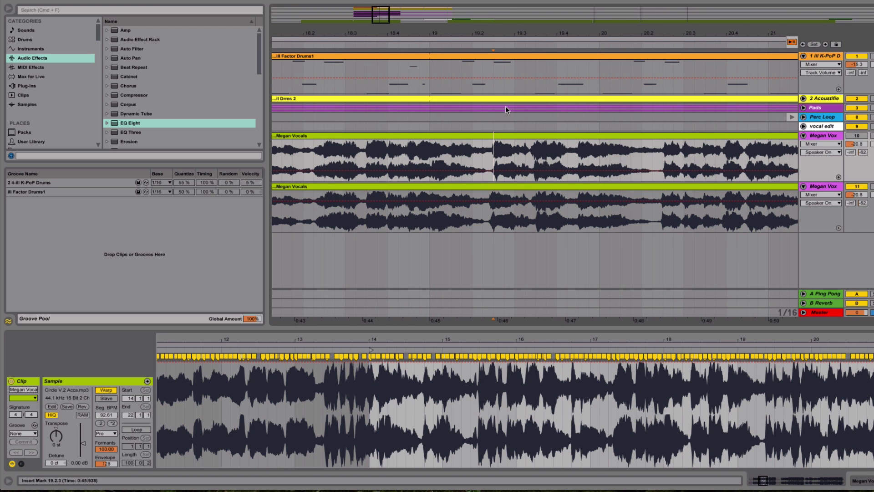
{"action": "key", "text": "space"}
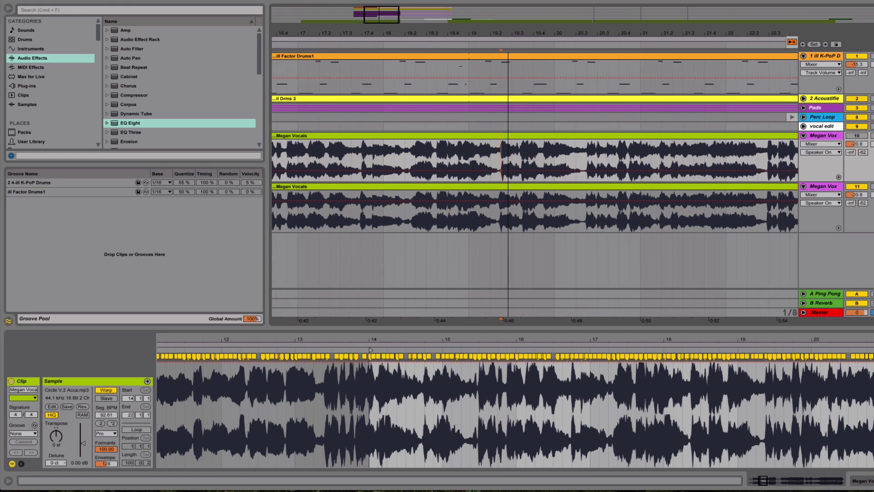
{"action": "key", "text": "minus"}
{"action": "key", "text": "minus"}
{"action": "key", "text": "minus"}
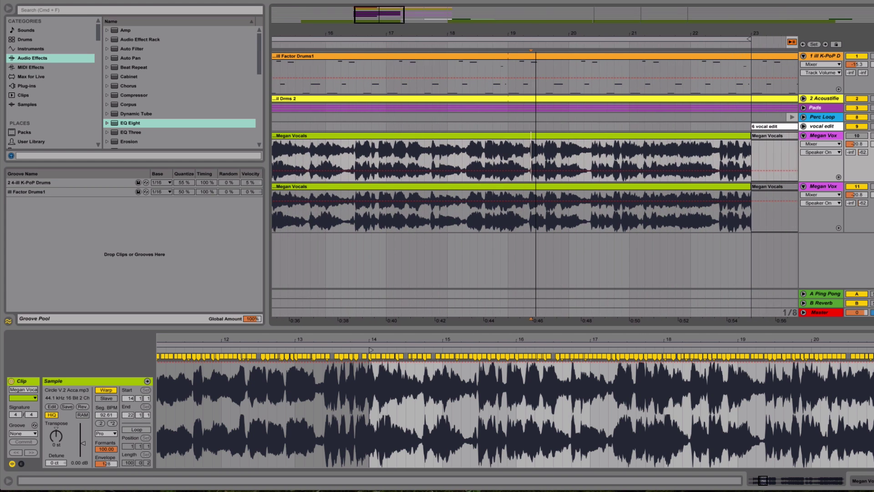
{"action": "key", "text": "space"}
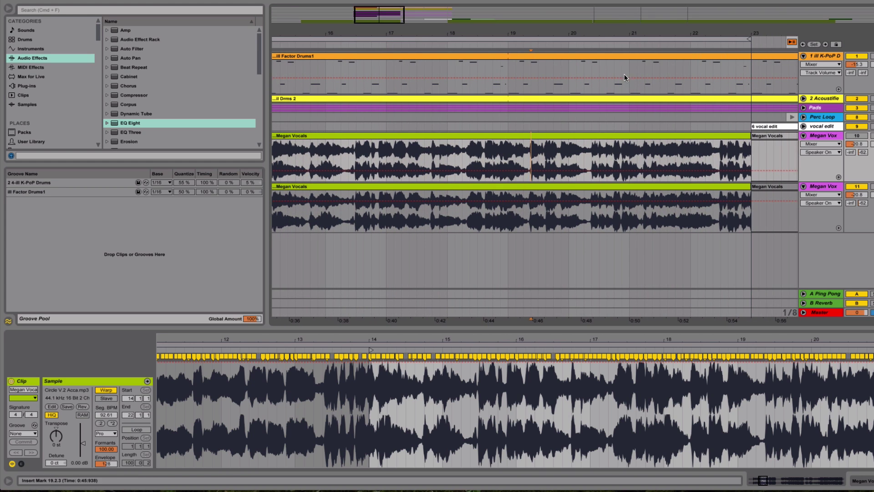
{"action": "mouse_move", "coordinate": [624, 30]}
{"action": "left_mouse_down"}
{"action": "mouse_move", "coordinate": [662, 28]}
{"action": "mouse_move", "coordinate": [625, 23]}
{"action": "left_mouse_up"}
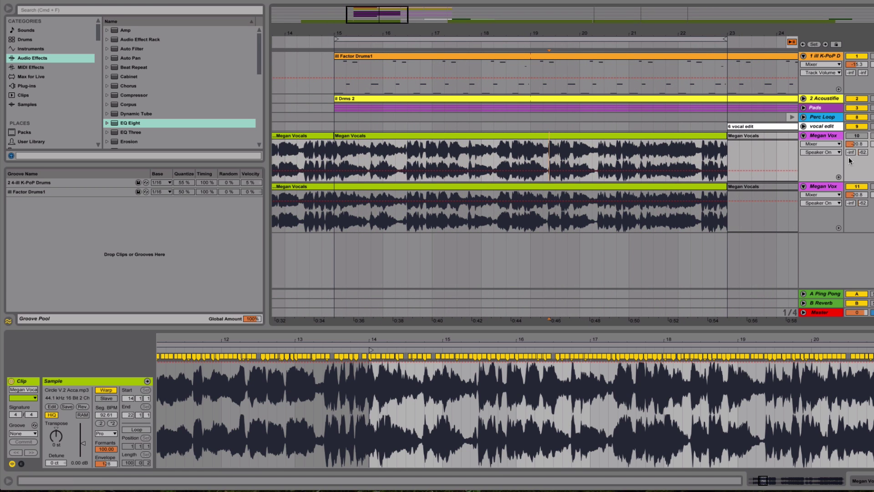
Deactivate both Megan Vox tracks and show the Perc Loop track's clips and mixer channel in Session View.
{"action": "left_click", "coordinate": [855, 187]}
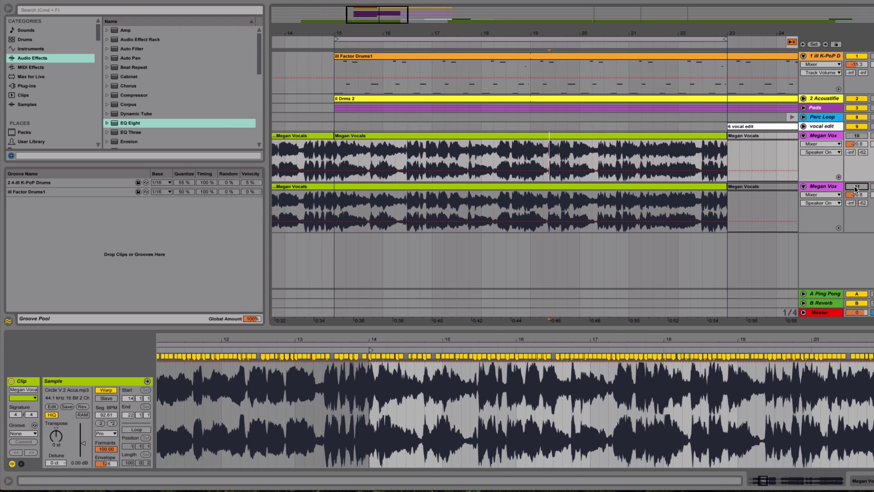
{"action": "left_click", "coordinate": [856, 136]}
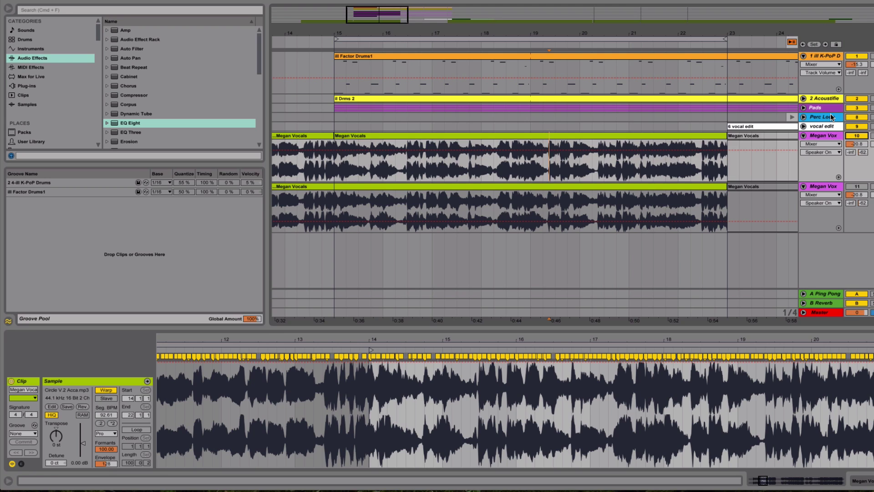
{"action": "left_click", "coordinate": [830, 117]}
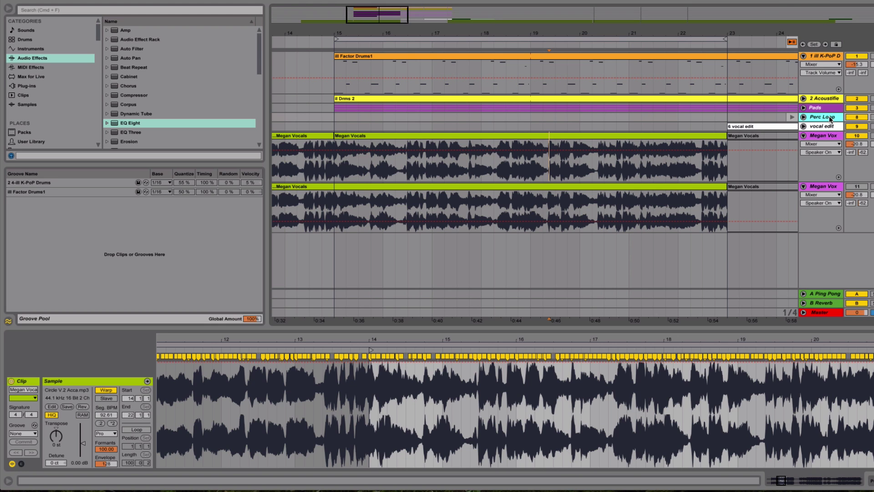
{"action": "key", "text": "Tab"}
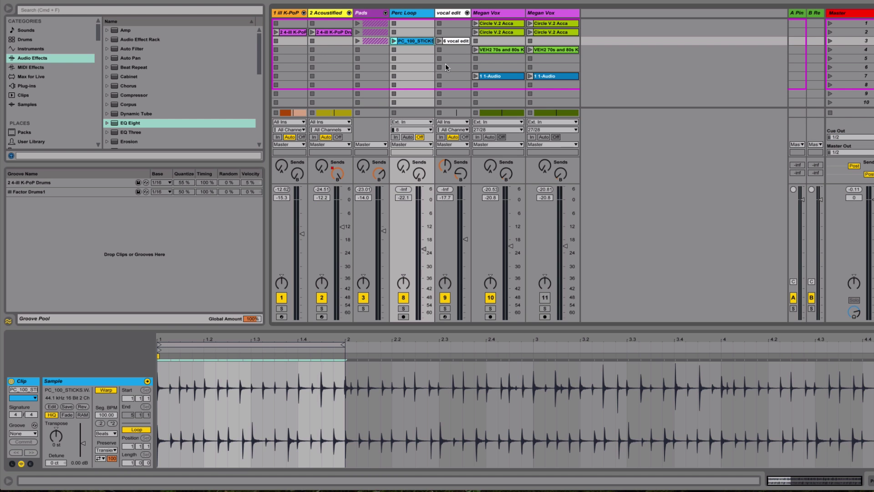
{"action": "left_click", "coordinate": [491, 298]}
Launch the PC_100_STICKS loop and audition it with the other tracks and soloed.
{"action": "left_click", "coordinate": [394, 41]}
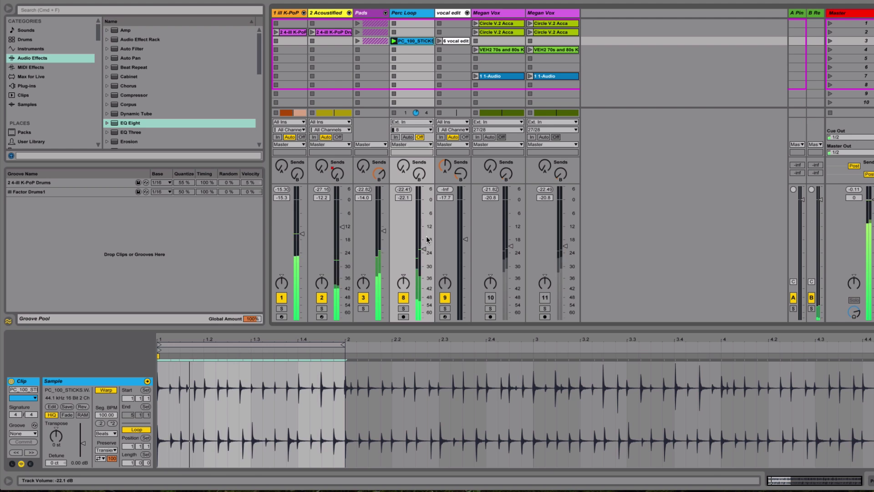
{"action": "left_click", "coordinate": [404, 308]}
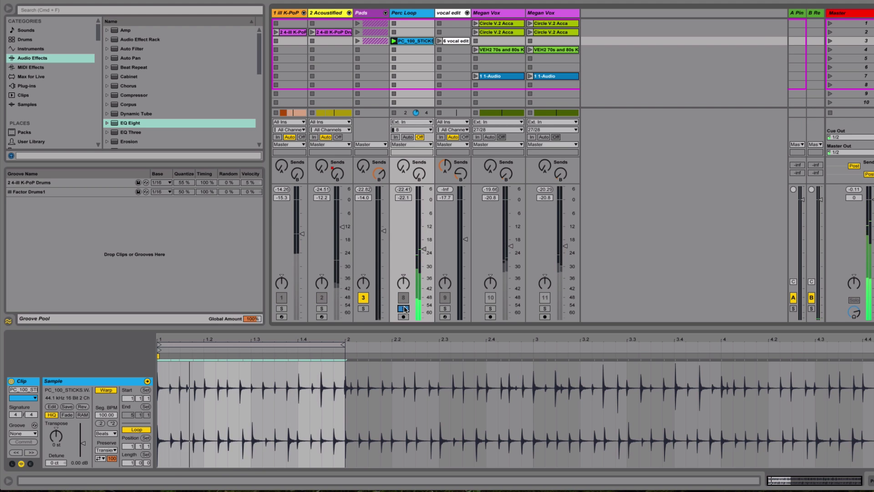
{"action": "left_click", "coordinate": [404, 308]}
Assign the ill Factor Drums1 groove to the percussion loop, set the groove's velocity to 44%, and commit it.
{"action": "left_click", "coordinate": [22, 432]}
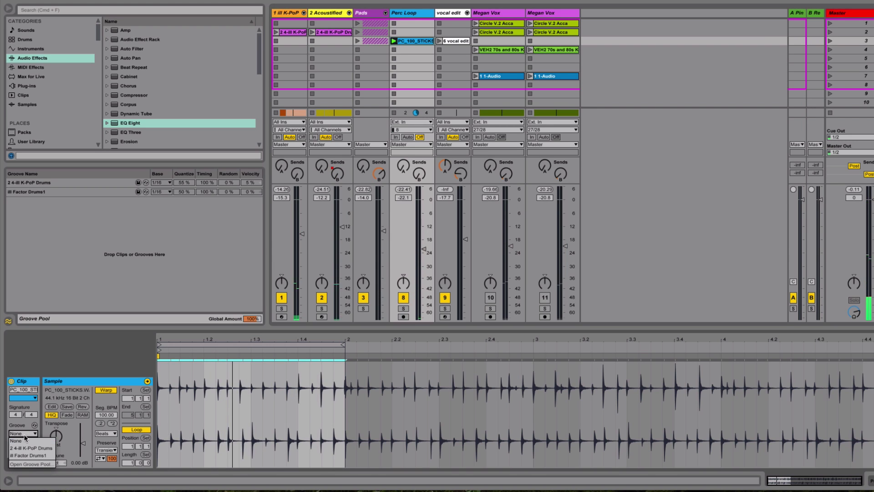
{"action": "left_click", "coordinate": [29, 455]}
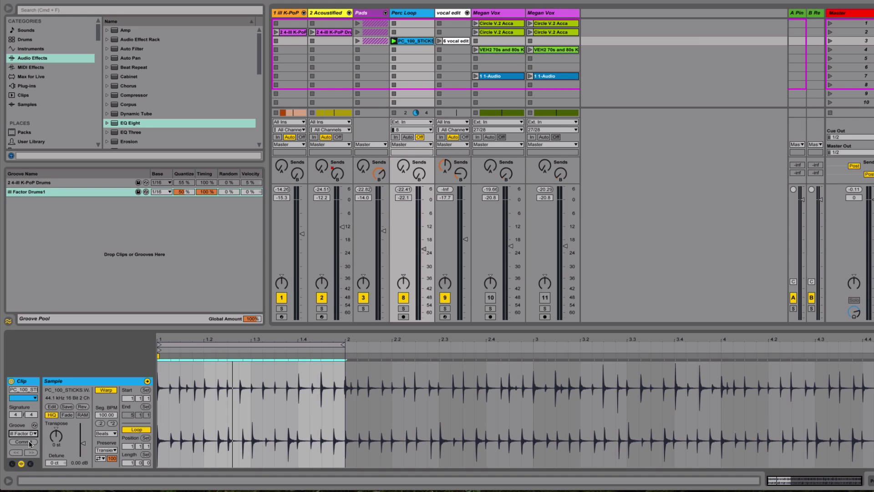
{"action": "left_click", "coordinate": [251, 192]}
{"action": "left_click_drag", "start_coordinate": [251, 191], "coordinate": [251, 178]}
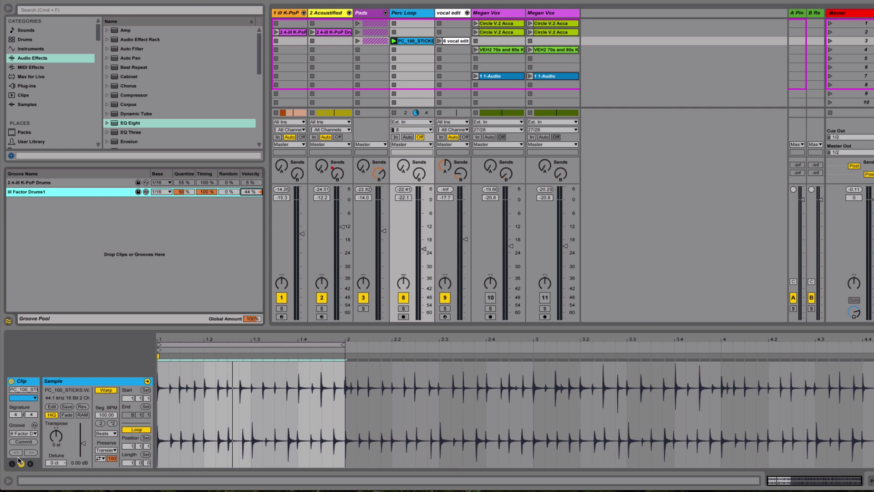
{"action": "left_click", "coordinate": [23, 441]}
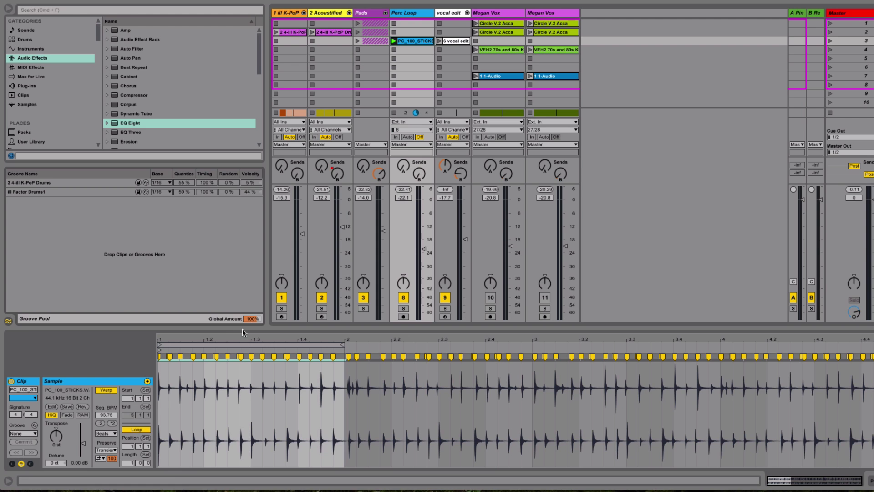
Play the grooved percussion loop, set the Perc Loop track volume to -19.7 dB, and return to Arrangement View.
{"action": "key", "text": "space"}
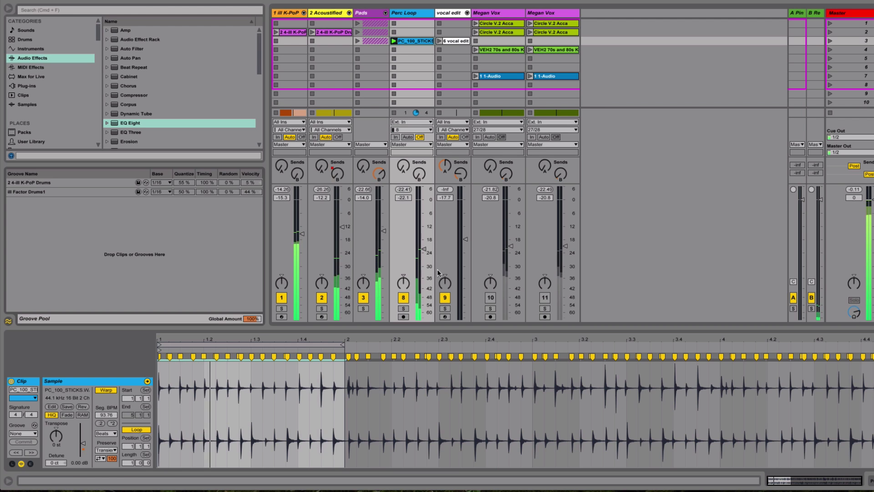
{"action": "left_click_drag", "start_coordinate": [426, 250], "coordinate": [425, 242]}
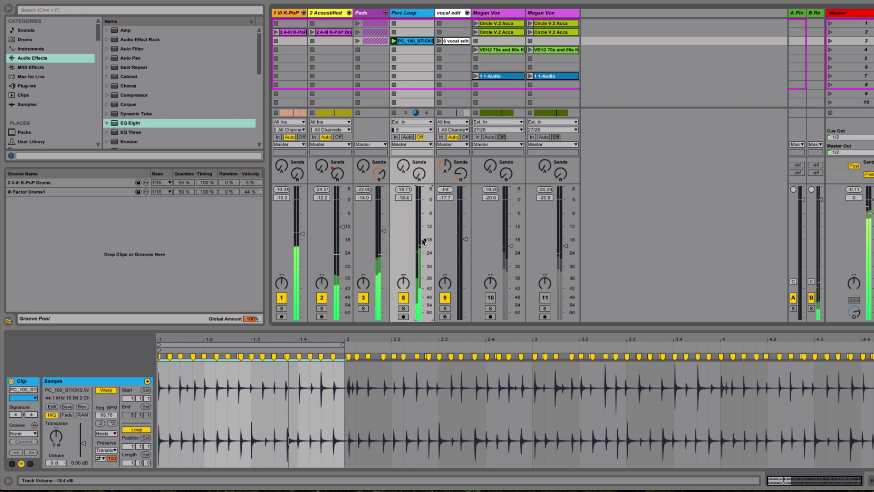
{"action": "left_click_drag", "start_coordinate": [424, 240], "coordinate": [424, 244]}
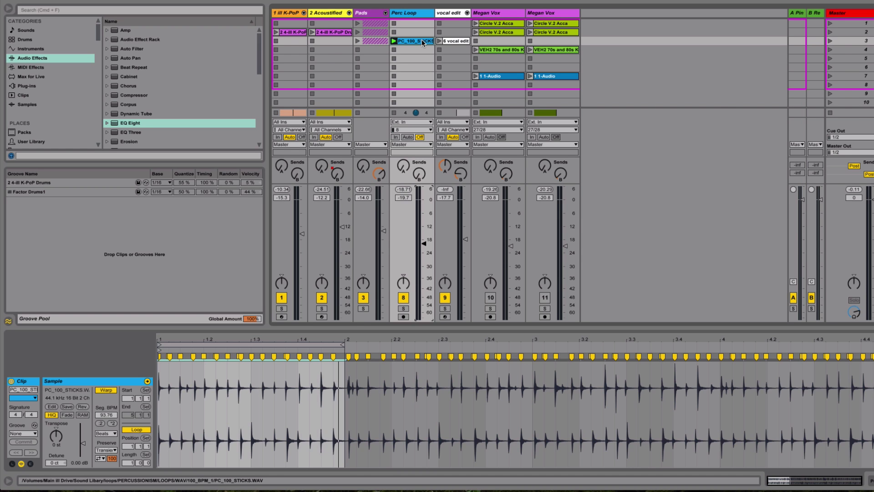
{"action": "key", "text": "Tab"}
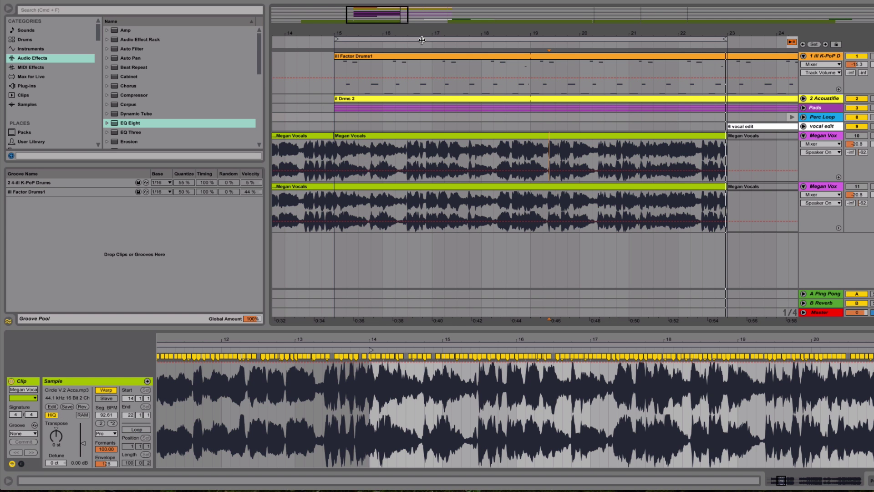